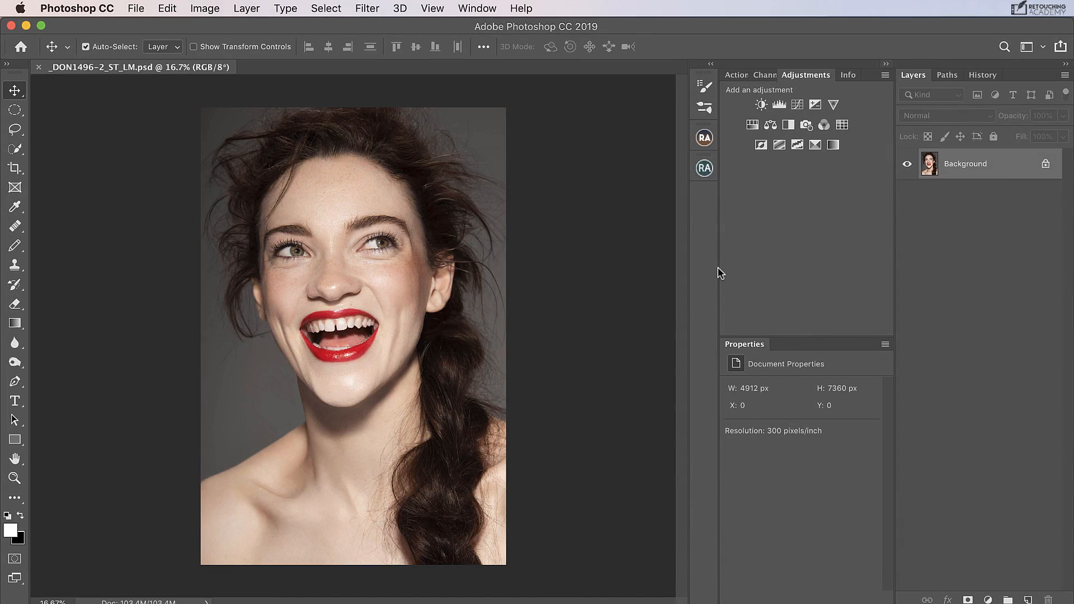
# Load the Red channel as a selection, save it as a new alpha channel, and deselect
pyautogui.click(766, 75)
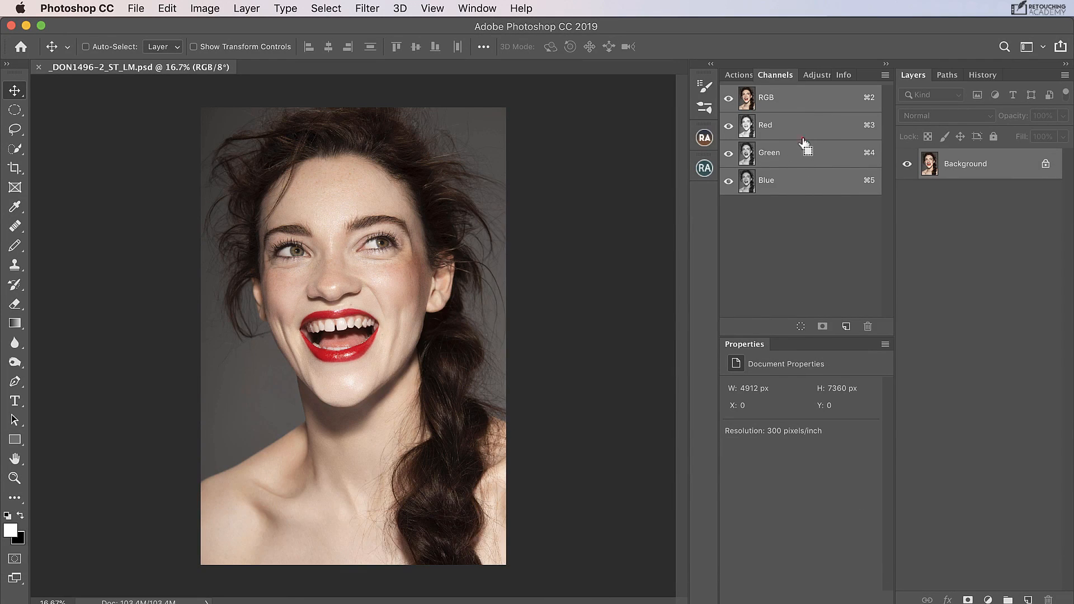
pyautogui.keyDown('super'); pyautogui.click(804, 147); pyautogui.keyUp('super')
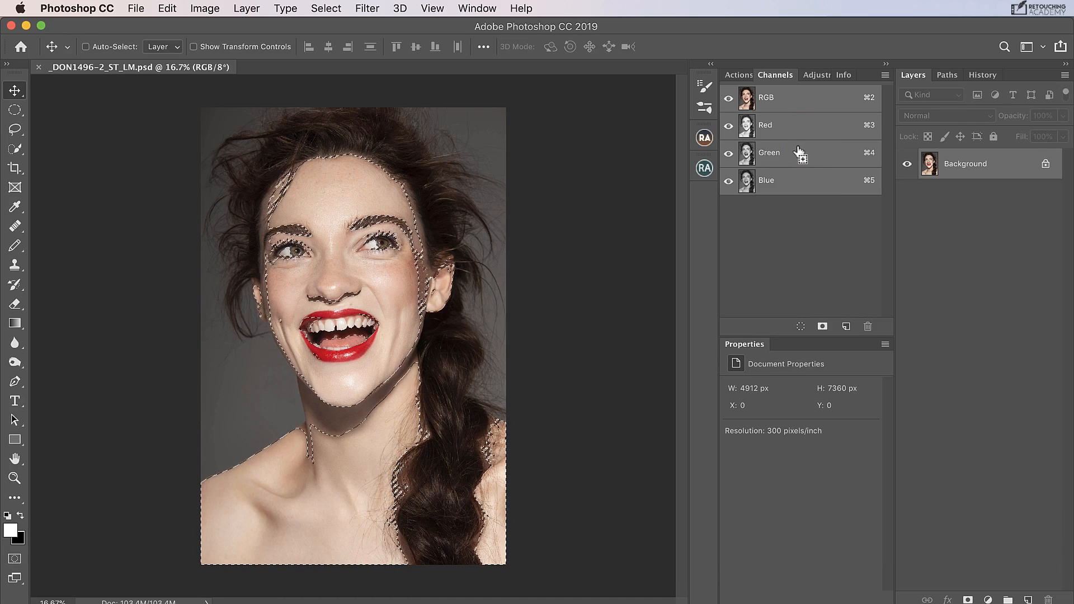
pyautogui.click(821, 327)
pyautogui.click(811, 216)
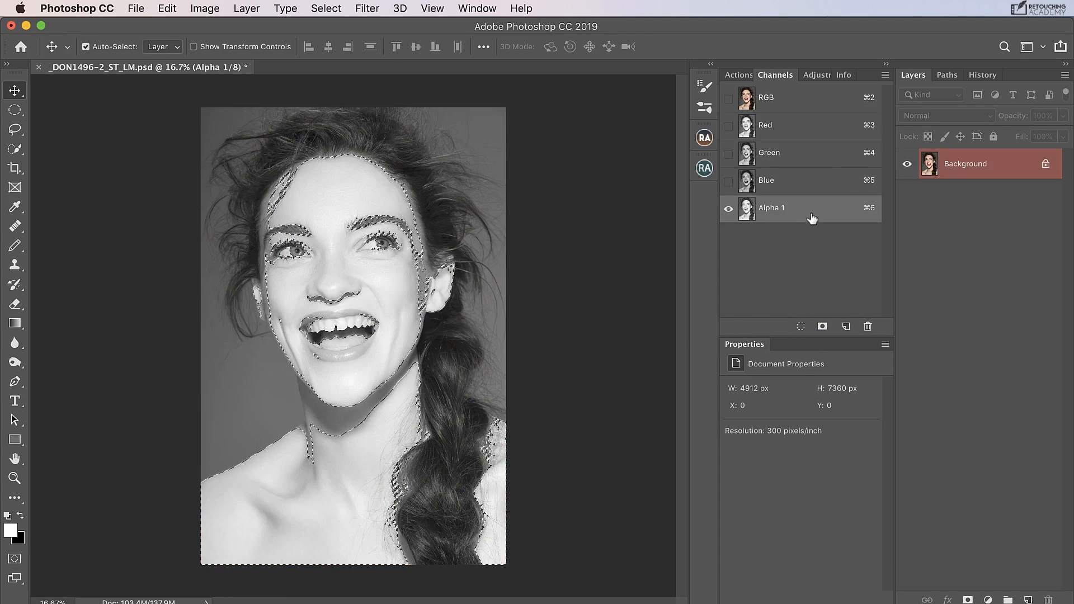
pyautogui.press('super+d')
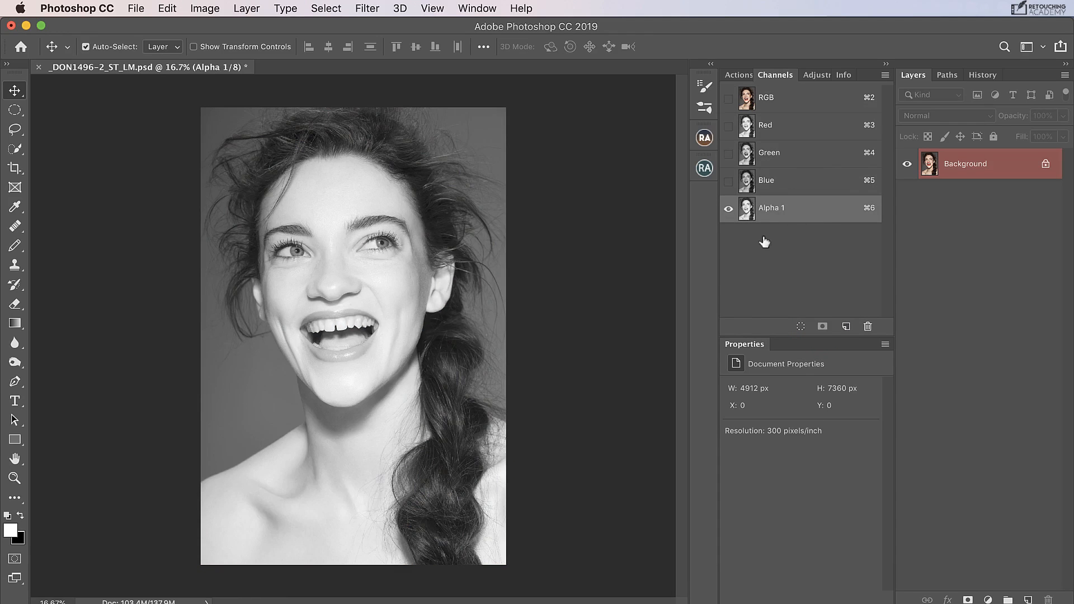
# Compare the Blue, Green and Red channels one after another in greyscale
pyautogui.click(797, 184)
pyautogui.click(810, 165)
pyautogui.click(820, 131)
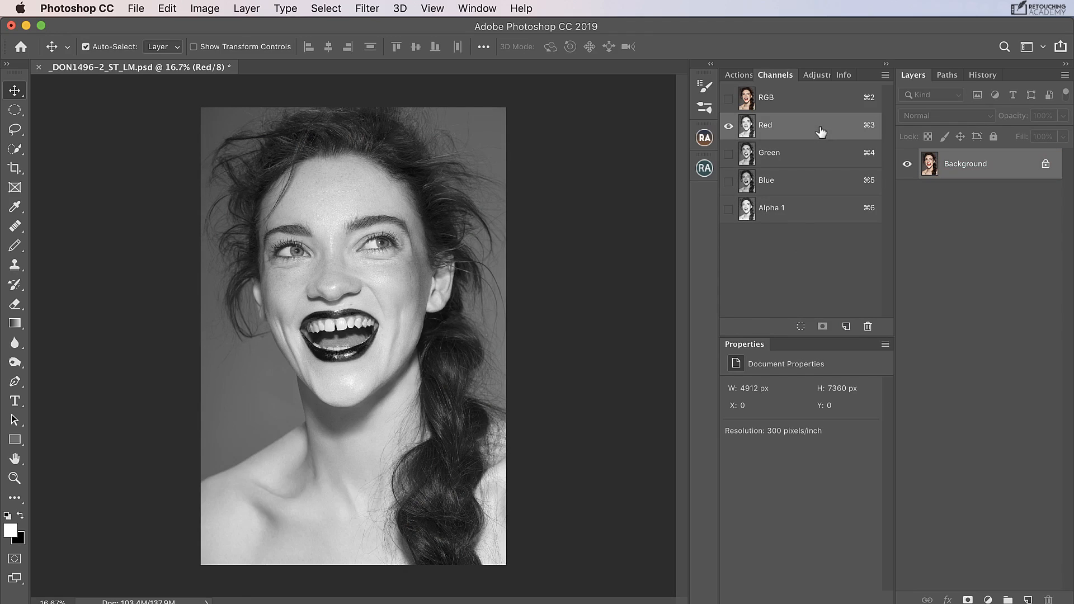
# Load the Blue channel as a selection, save it as a second alpha channel, and deselect
pyautogui.click(801, 189)
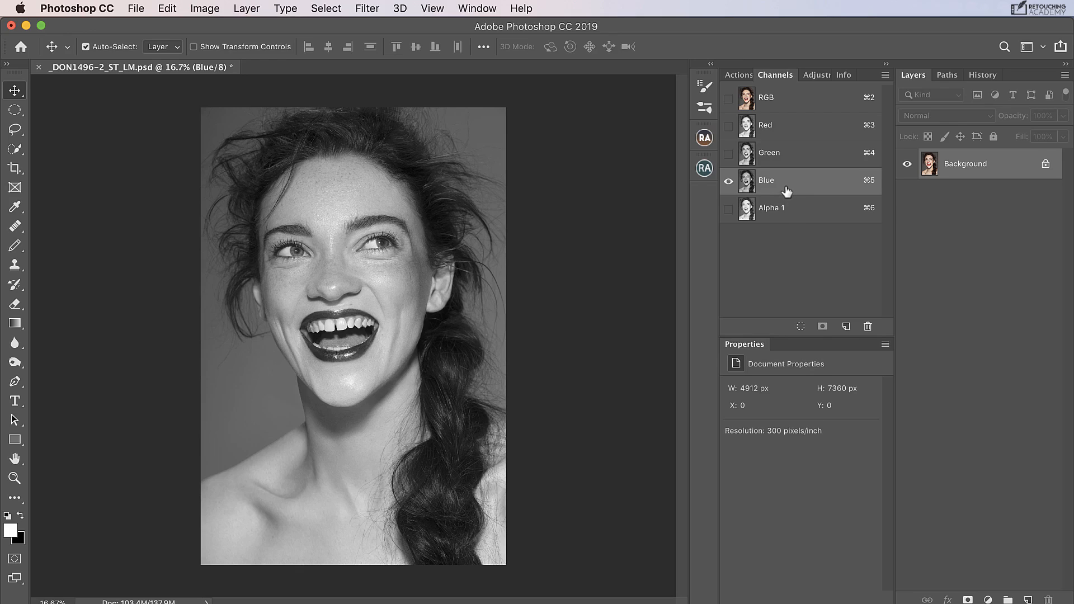
pyautogui.press('super')
pyautogui.keyDown('super'); pyautogui.click(750, 185); pyautogui.keyUp('super')
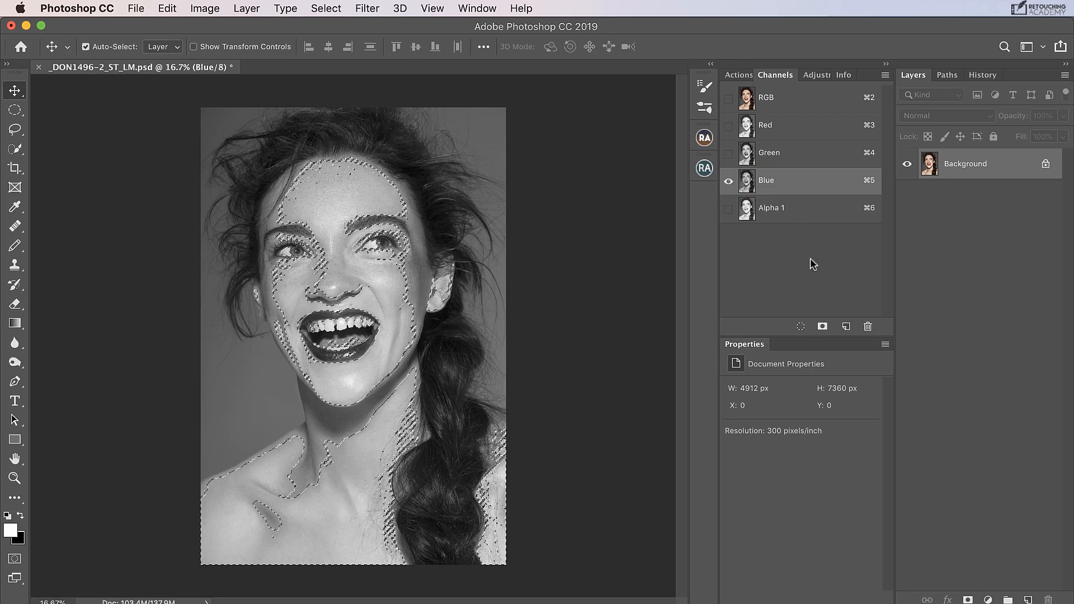
pyautogui.click(820, 324)
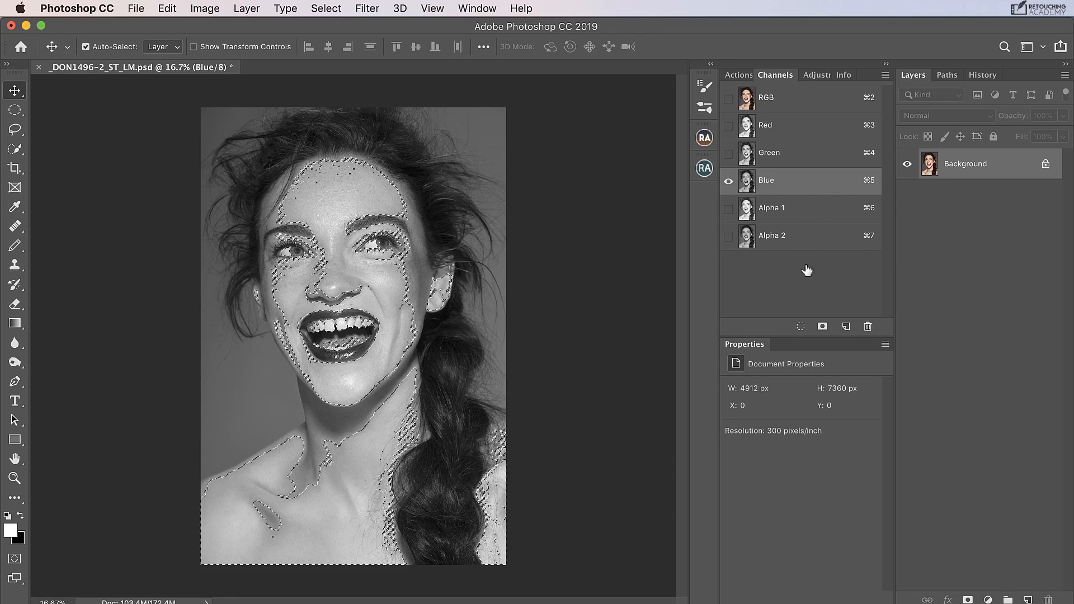
pyautogui.click(805, 211)
pyautogui.press('super+d')
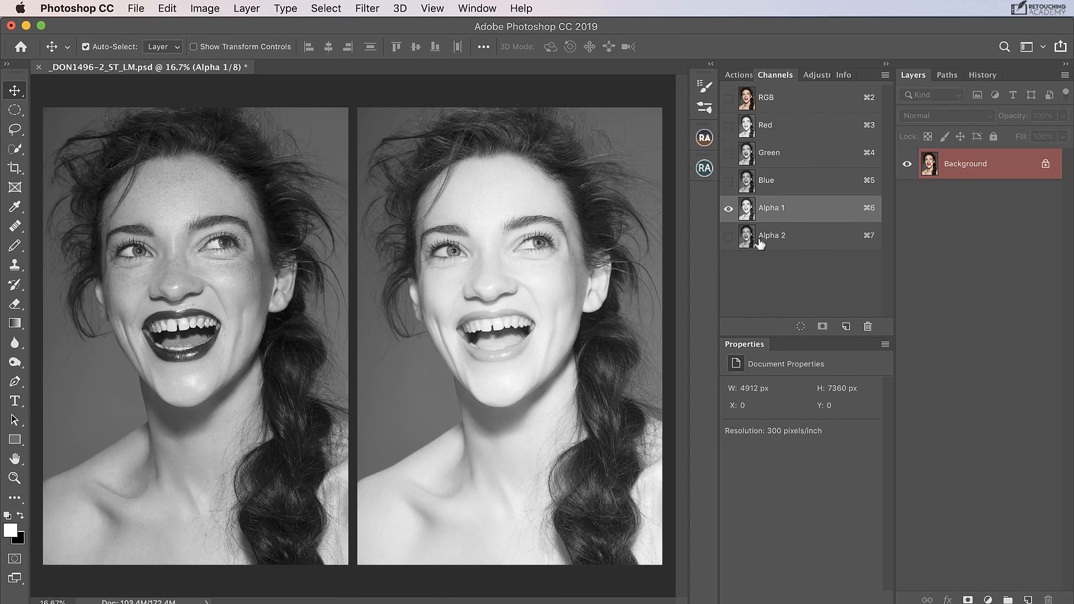
# Compare the two saved alpha channels and delete the brighter Alpha 1
pyautogui.click(788, 240)
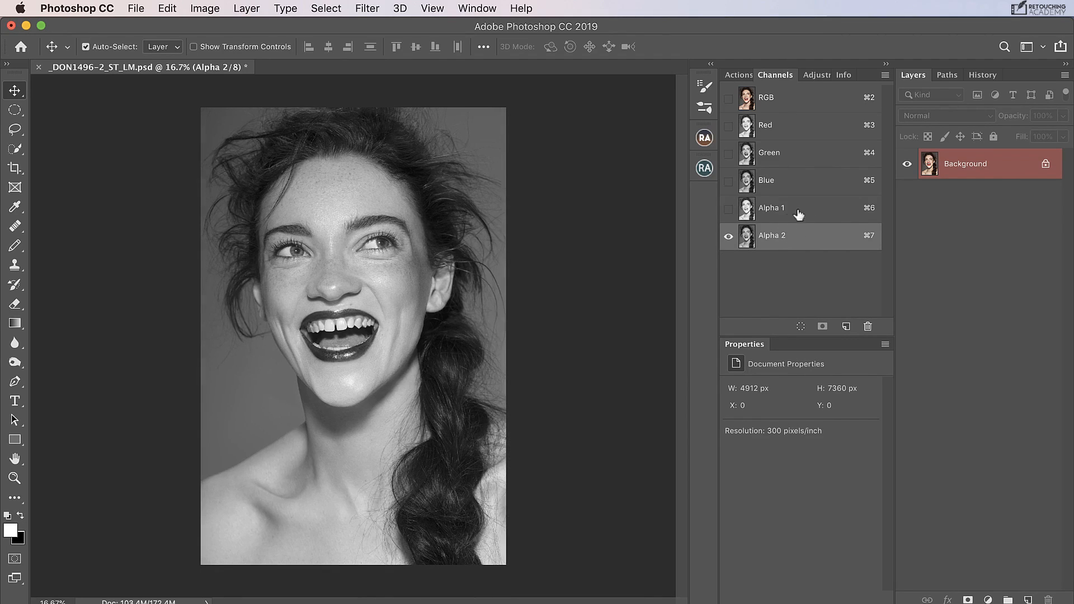
pyautogui.click(799, 214)
pyautogui.moveTo(818, 211); pyautogui.dragTo(868, 324)
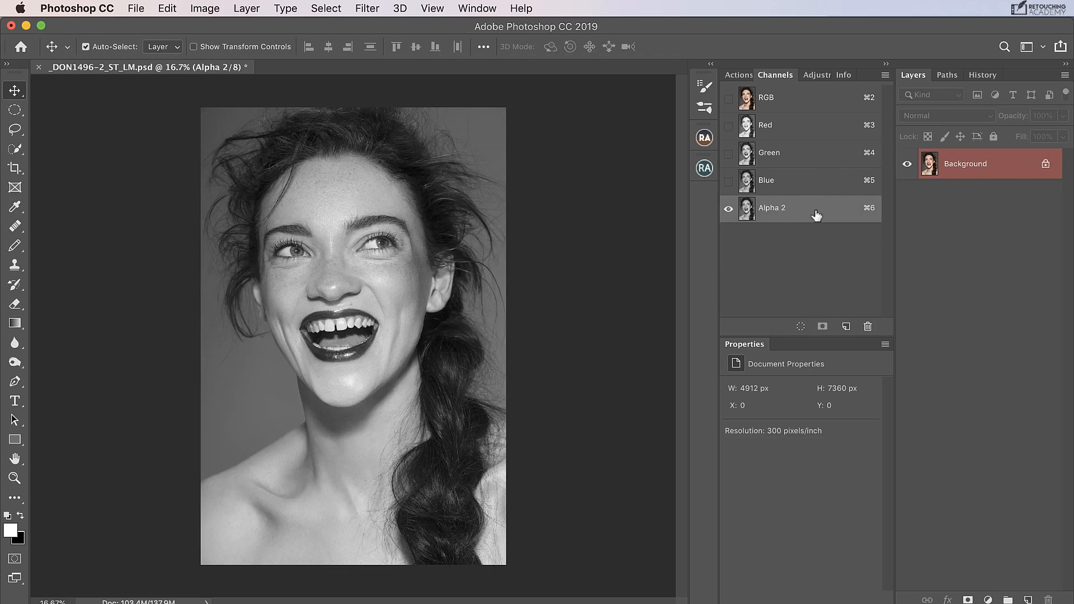
# Rename the remaining alpha channel made from the Blue channel to HL
pyautogui.doubleClick(776, 208)
pyautogui.press('BackSpace')
pyautogui.write('HL')
pyautogui.press('Return')
# Duplicate the HL channel, invert the copy, and rename it SHADOWS
pyautogui.moveTo(810, 211); pyautogui.dragTo(846, 324)
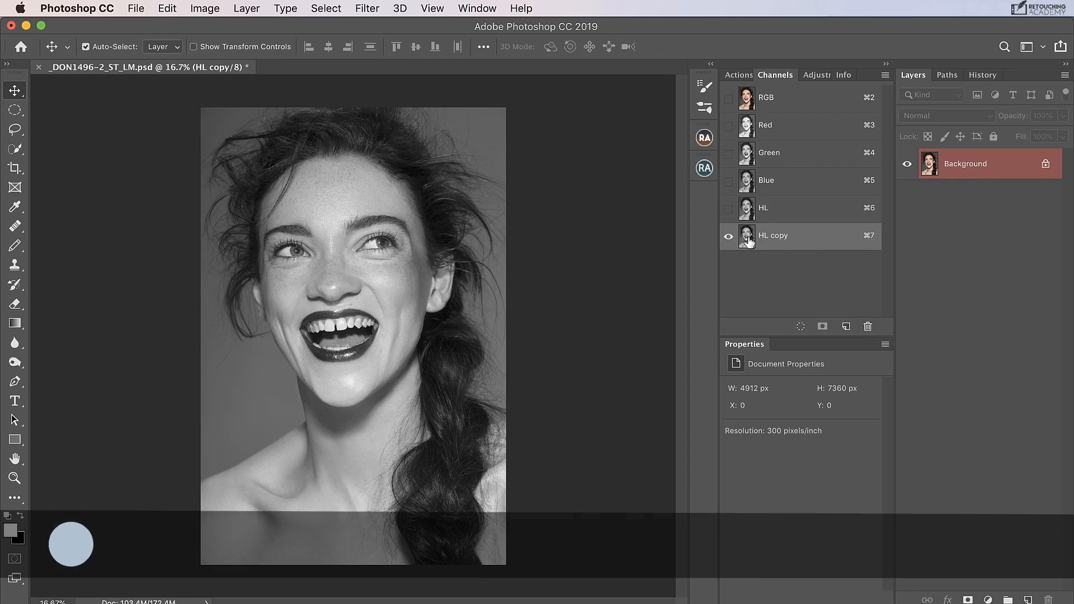
pyautogui.press('super+i')
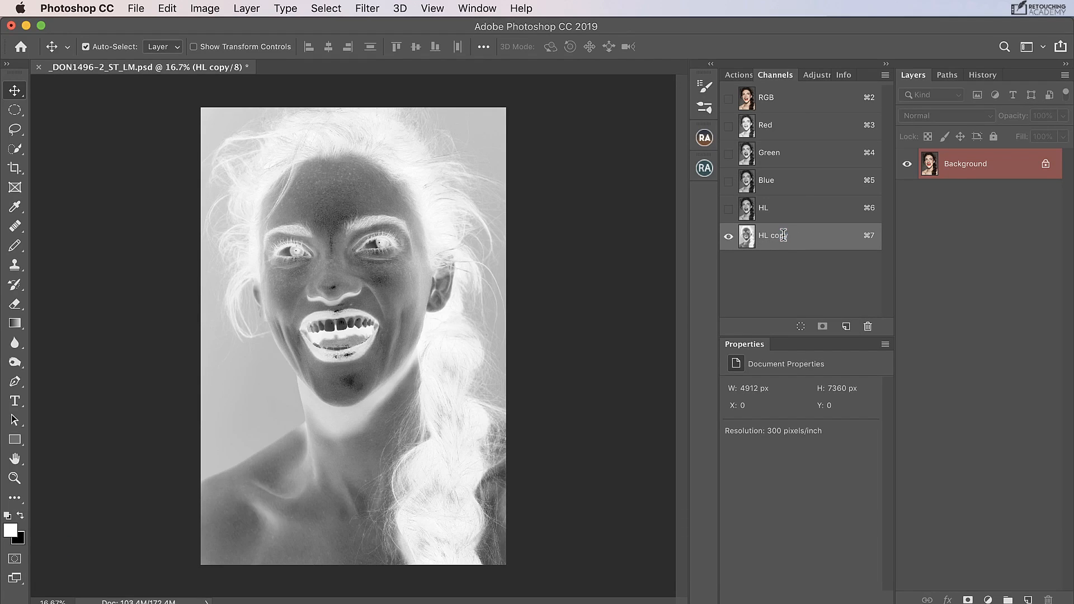
pyautogui.doubleClick(789, 233)
pyautogui.write('SHADOWS')
pyautogui.press('Return')
# Load HL as a selection, intersect it with SHADOWS, and save the result as a new alpha channel
pyautogui.click(789, 221)
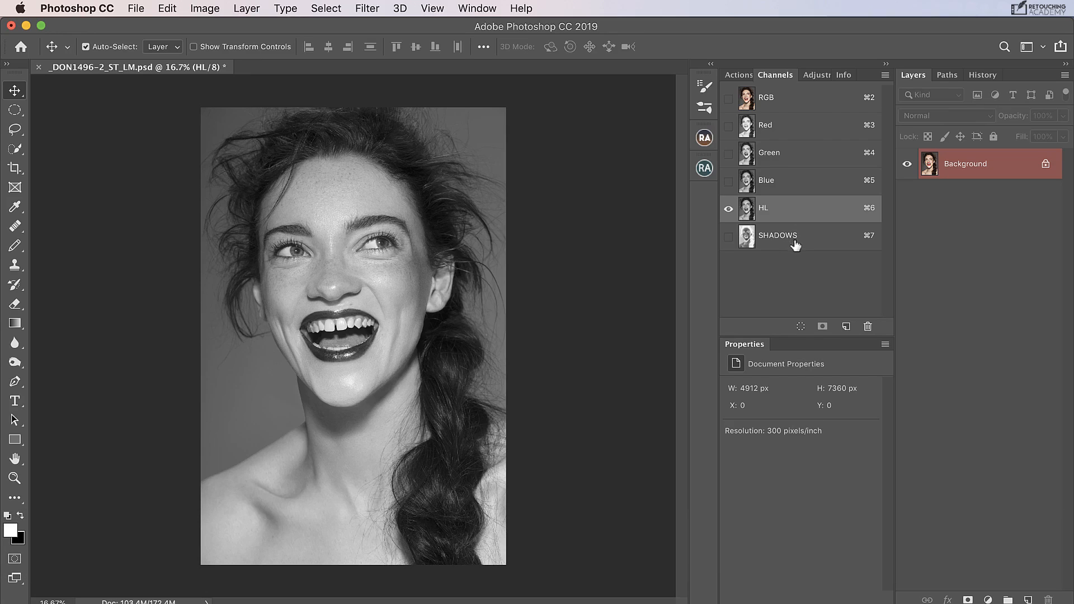
pyautogui.keyDown('super'); pyautogui.click(749, 213); pyautogui.keyUp('super')
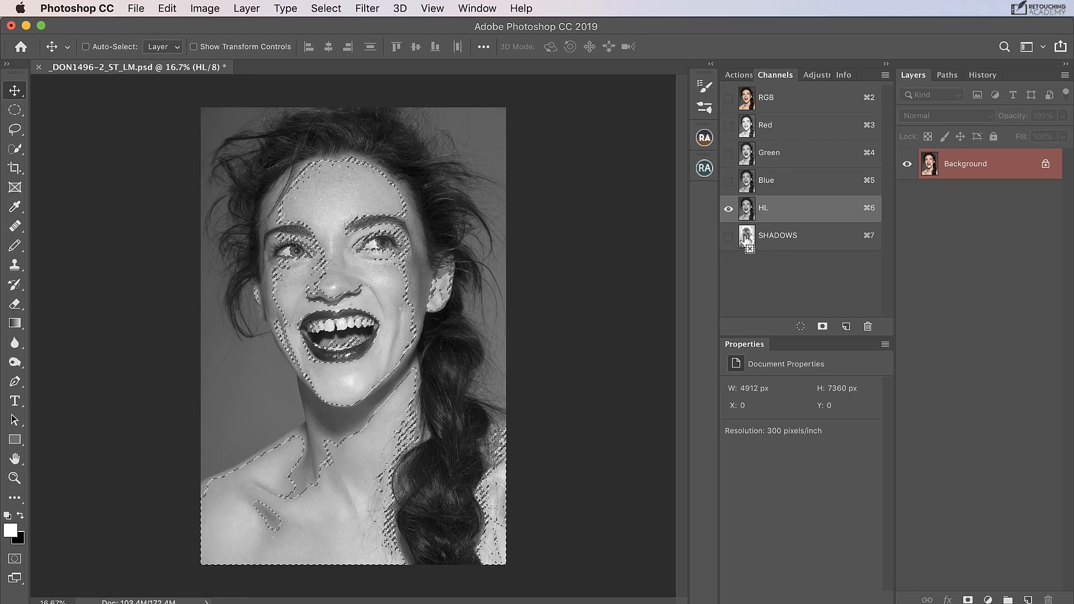
pyautogui.keyDown('alt'); pyautogui.keyDown('shift'); pyautogui.keyDown('super'); pyautogui.click(748, 236); pyautogui.keyUp('super'); pyautogui.keyUp('shift'); pyautogui.keyUp('alt')
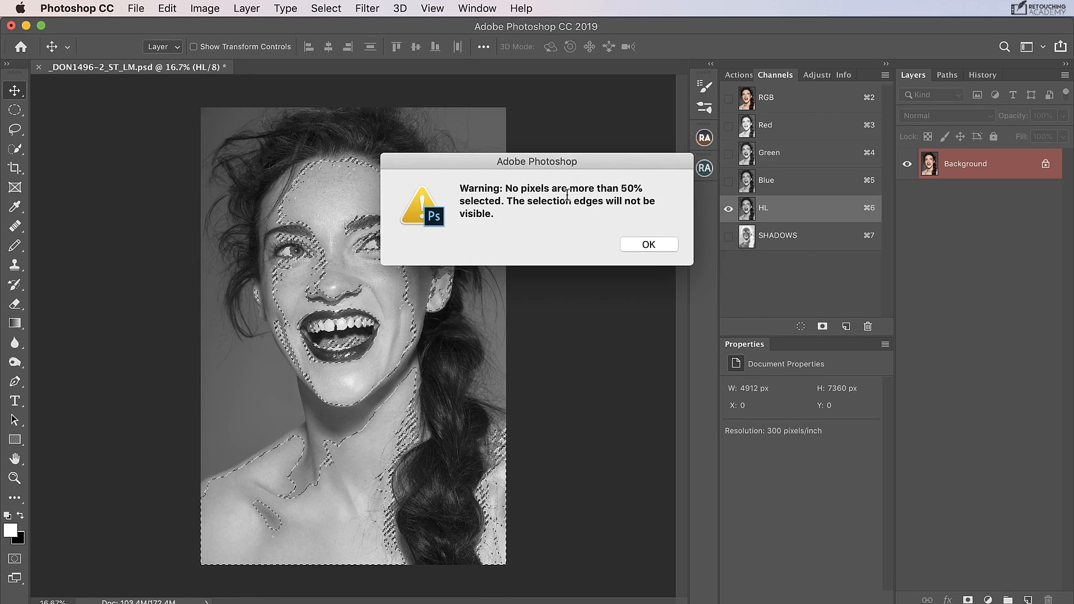
pyautogui.click(665, 245)
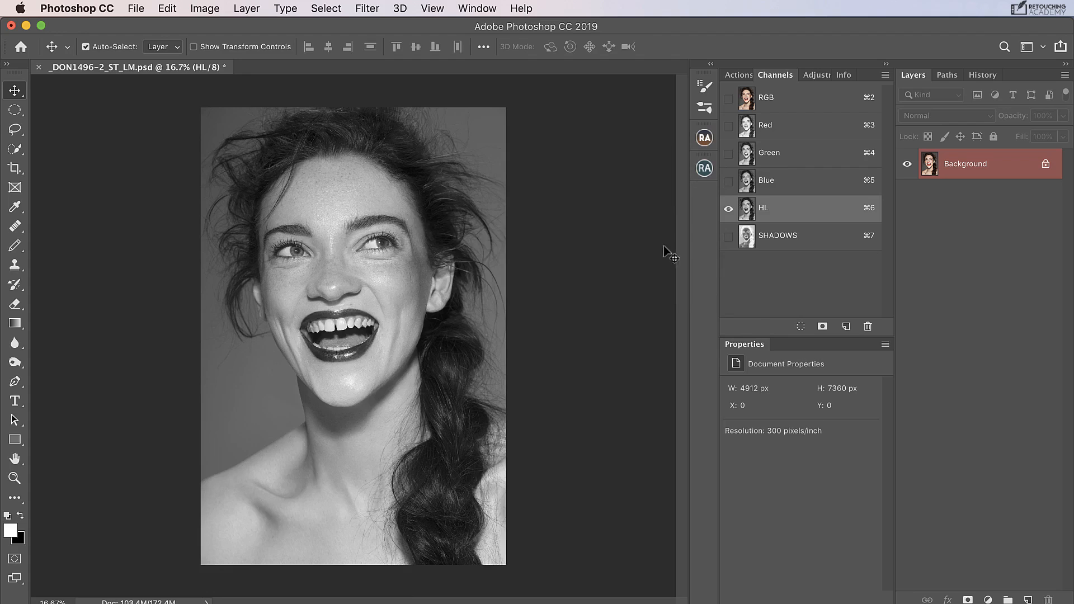
pyautogui.click(822, 326)
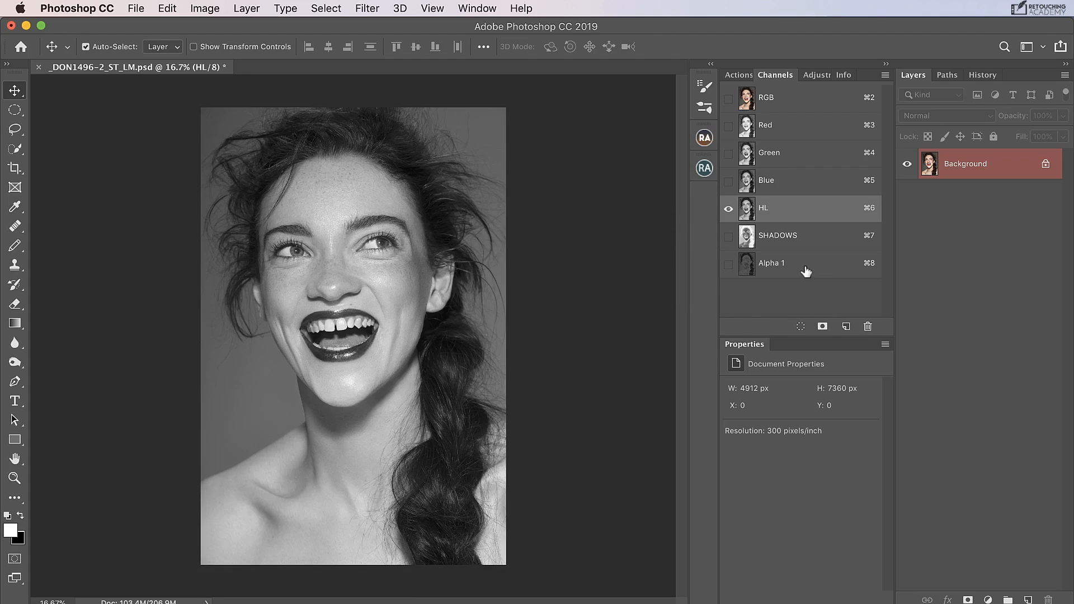
# Rename the intersection channel MIDS and move it between HL and SHADOWS
pyautogui.click(812, 267)
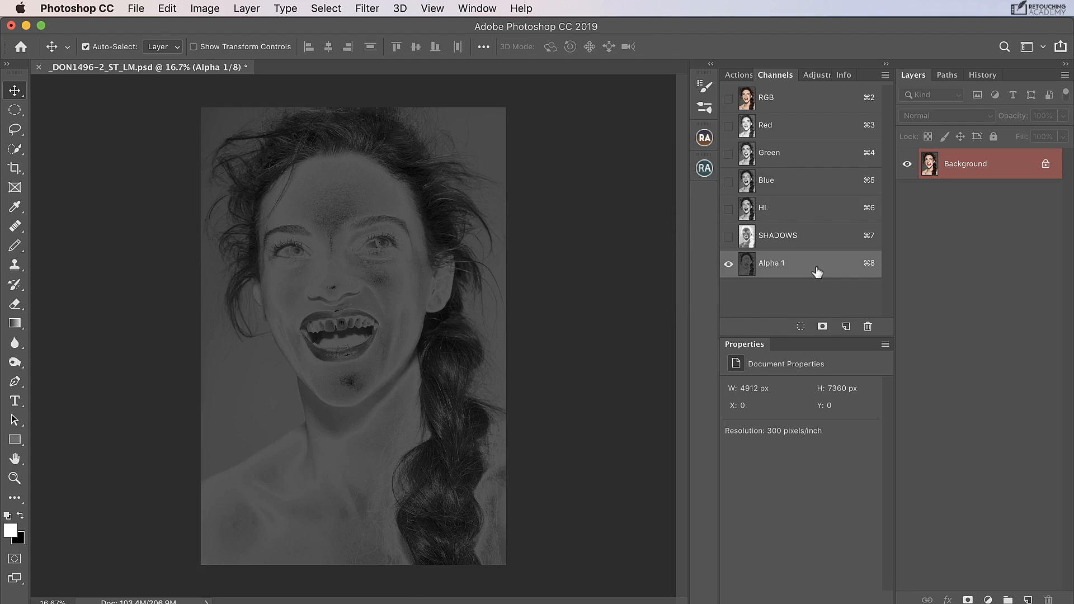
pyautogui.doubleClick(779, 268)
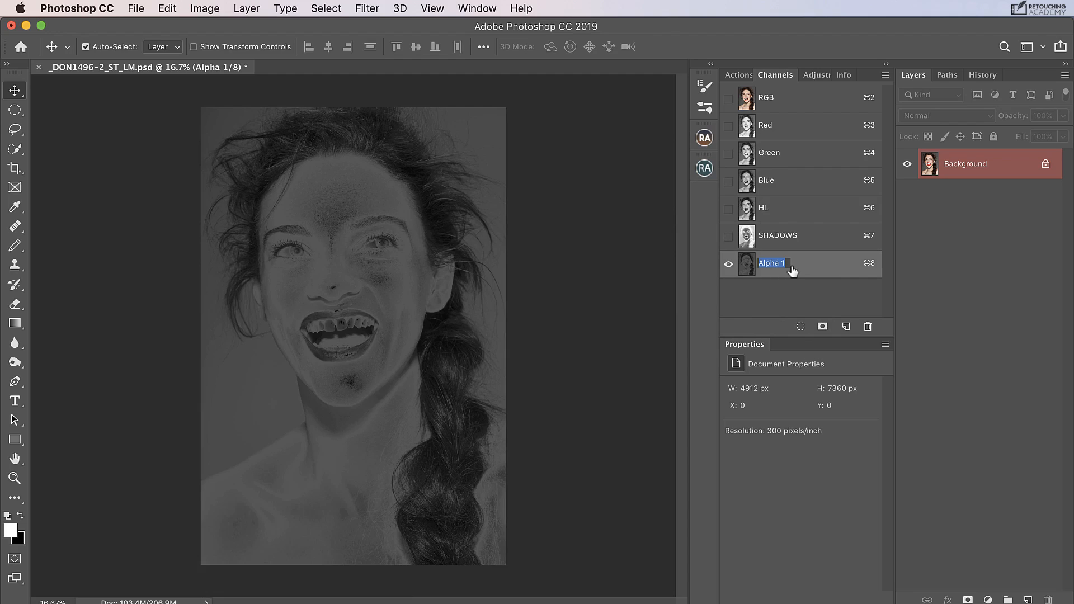
pyautogui.press('BackSpace')
pyautogui.press('Return')
pyautogui.moveTo(827, 259); pyautogui.dragTo(828, 231)
# View the HL, MIDS and SHADOWS channels in turn to compare their tonal masks
pyautogui.click(816, 216)
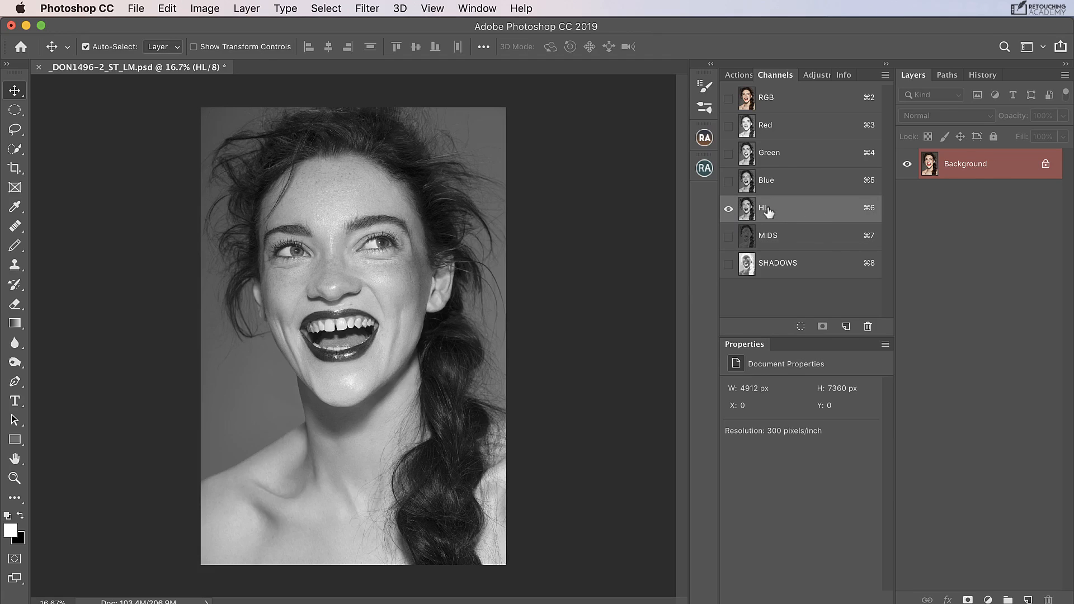
pyautogui.click(785, 238)
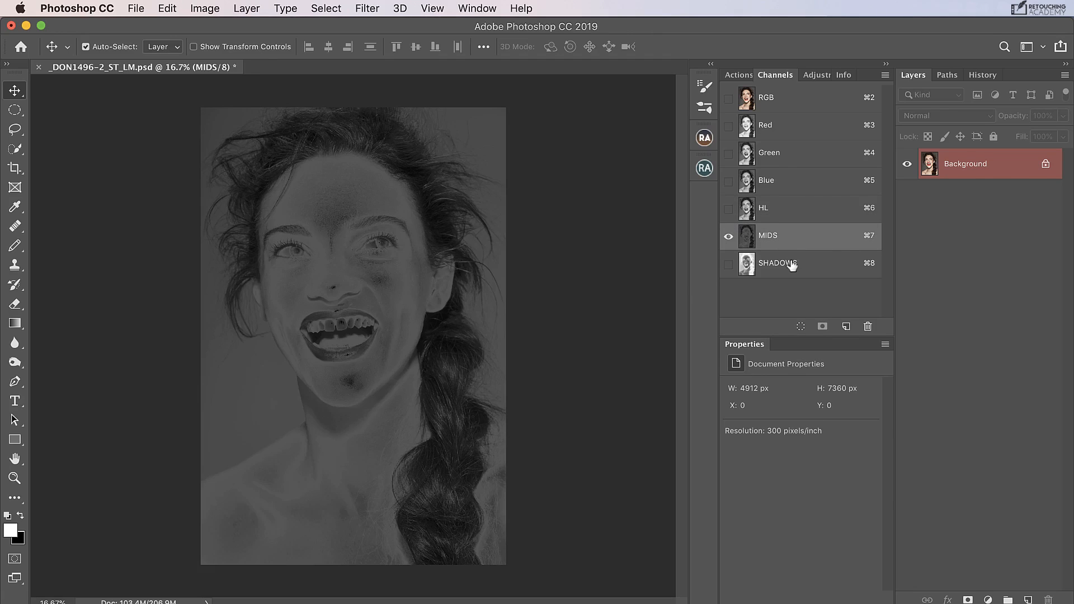
pyautogui.click(788, 274)
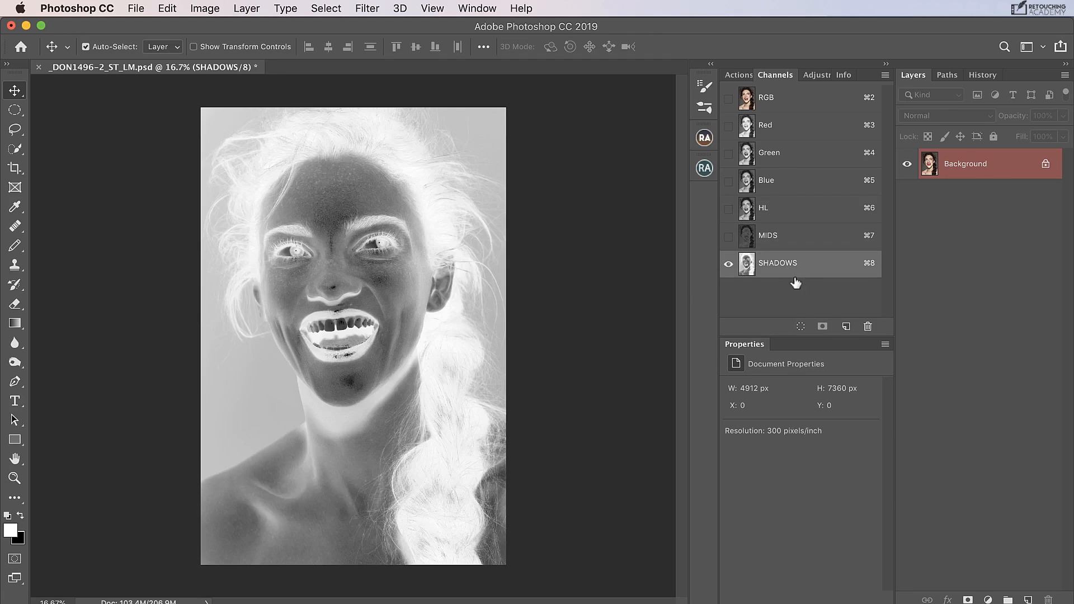
# Load HL as a selection, intersect it with itself, and save the narrower highlights as a new alpha channel
pyautogui.click(794, 221)
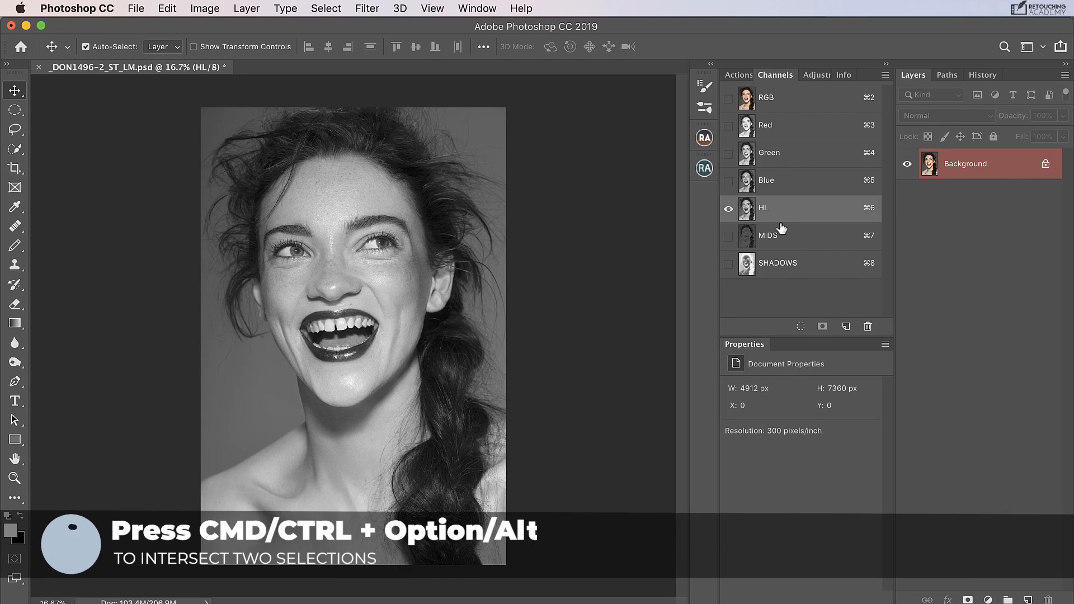
pyautogui.keyDown('alt'); pyautogui.keyDown('shift'); pyautogui.keyDown('super'); pyautogui.click(752, 216); pyautogui.keyUp('super'); pyautogui.keyUp('shift'); pyautogui.keyUp('alt')
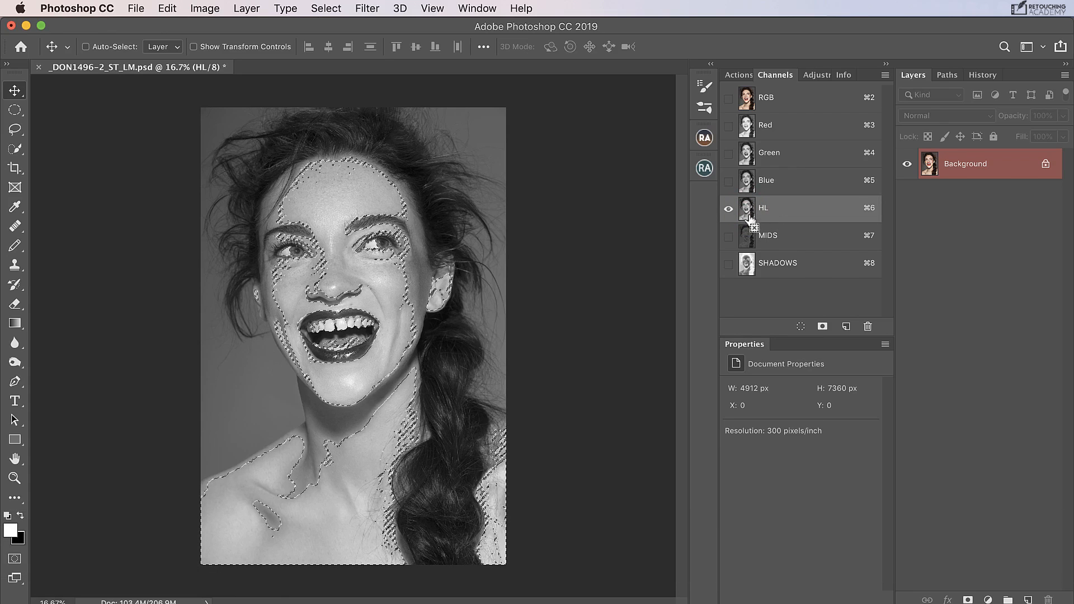
pyautogui.keyDown('alt'); pyautogui.keyDown('shift'); pyautogui.keyDown('super'); pyautogui.click(749, 212); pyautogui.keyUp('super'); pyautogui.keyUp('shift'); pyautogui.keyUp('alt')
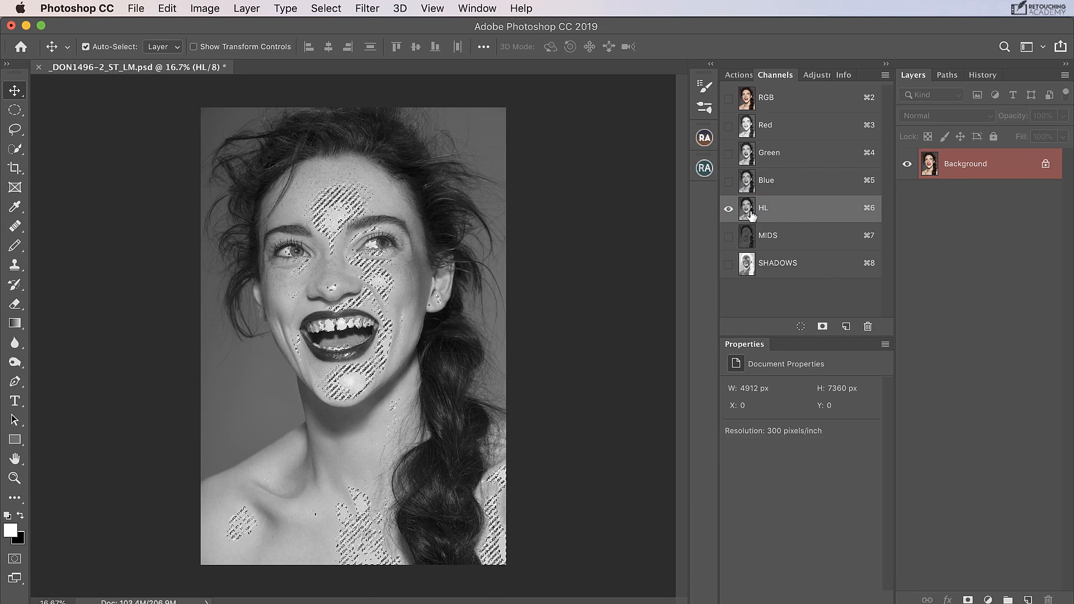
pyautogui.click(822, 327)
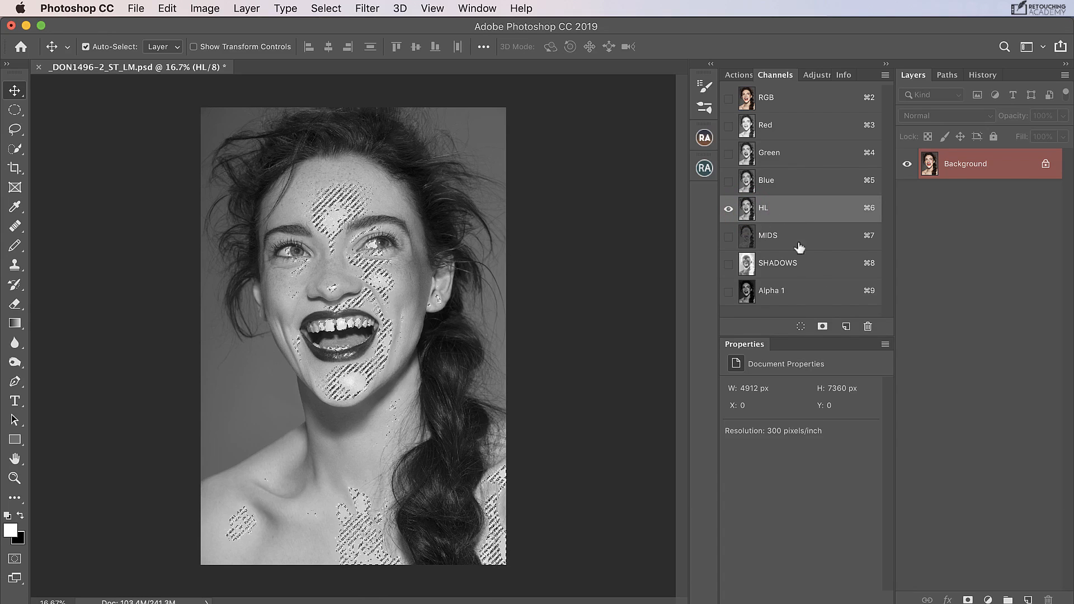
# Move the new narrower highlights channel above HL and rename it HL2
pyautogui.click(772, 291)
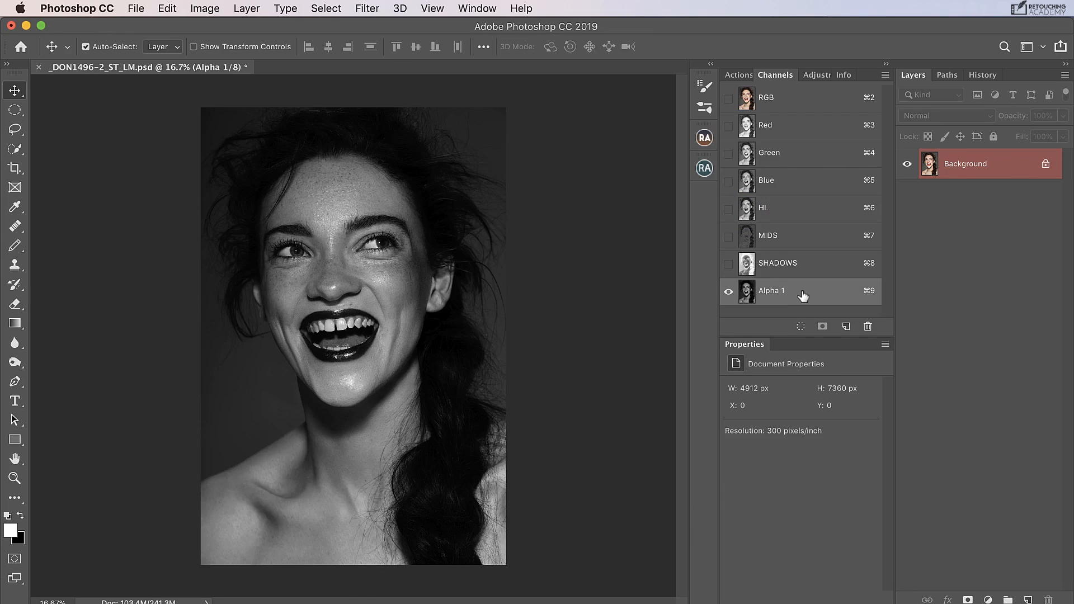
pyautogui.moveTo(800, 289); pyautogui.dragTo(783, 208)
pyautogui.doubleClick(783, 208)
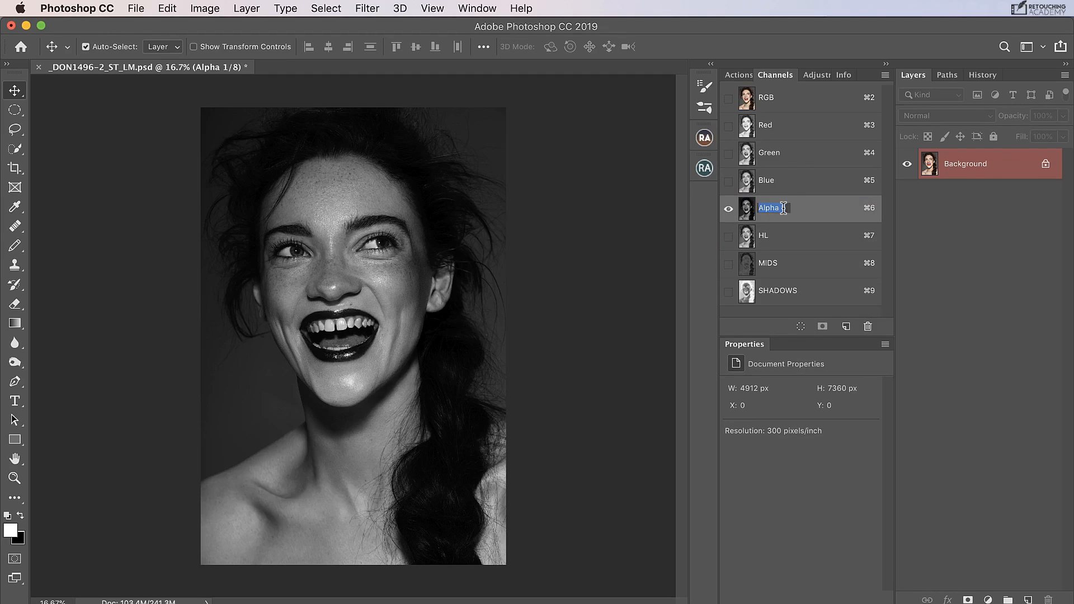
pyautogui.press('BackSpace')
pyautogui.press('Return')
# Intersect the HL2 selection with itself, save it as a new alpha channel, display that channel, and deselect
pyautogui.keyDown('super'); pyautogui.click(754, 215); pyautogui.keyUp('super')
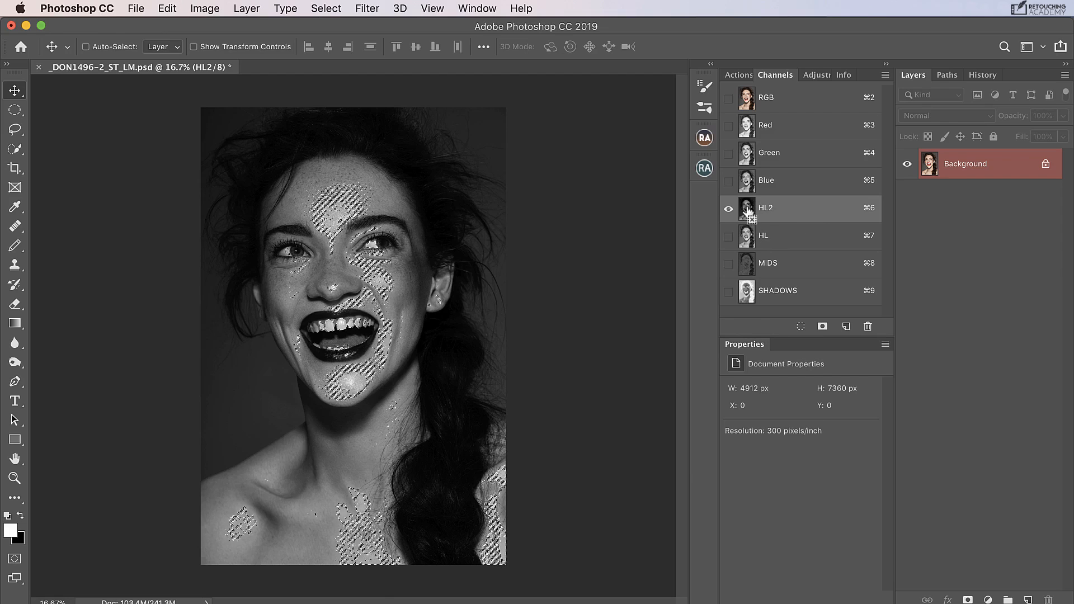
pyautogui.keyDown('alt'); pyautogui.keyDown('shift'); pyautogui.keyDown('super'); pyautogui.click(749, 212); pyautogui.keyUp('super'); pyautogui.keyUp('shift'); pyautogui.keyUp('alt')
pyautogui.click(822, 326)
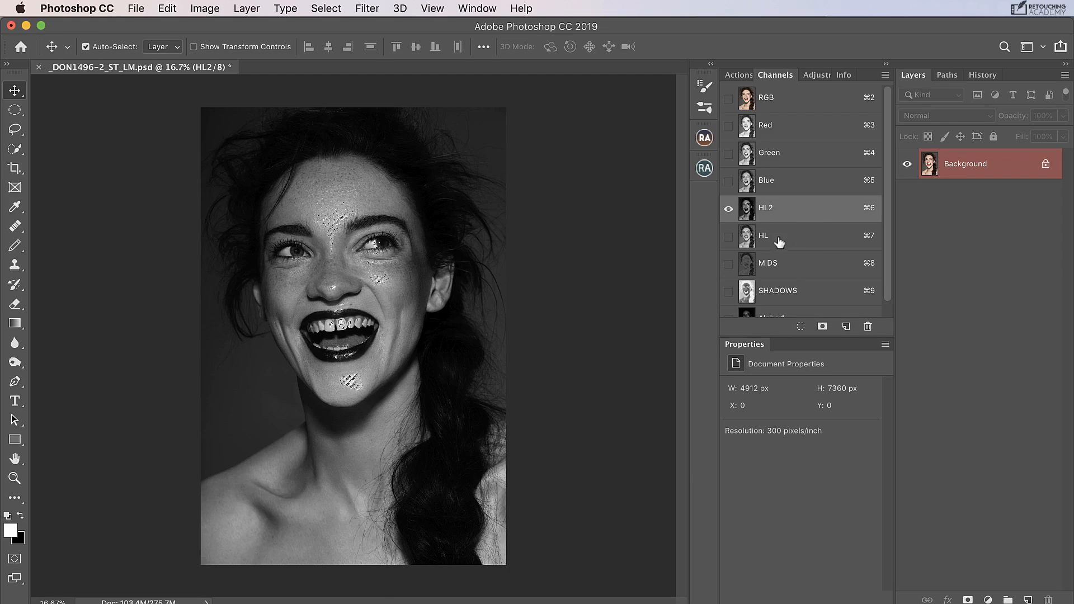
pyautogui.scroll(-1, 889, 196)
pyautogui.click(844, 308)
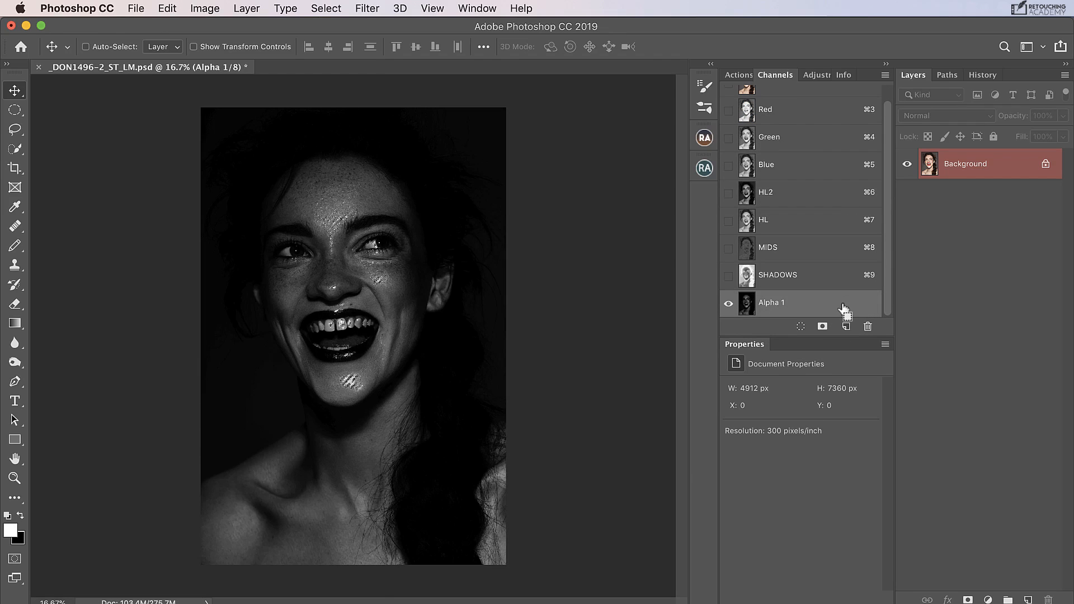
pyautogui.press('super+d')
# Move the newest alpha channel above HL2 and rename it HL3
pyautogui.moveTo(817, 312); pyautogui.dragTo(812, 186)
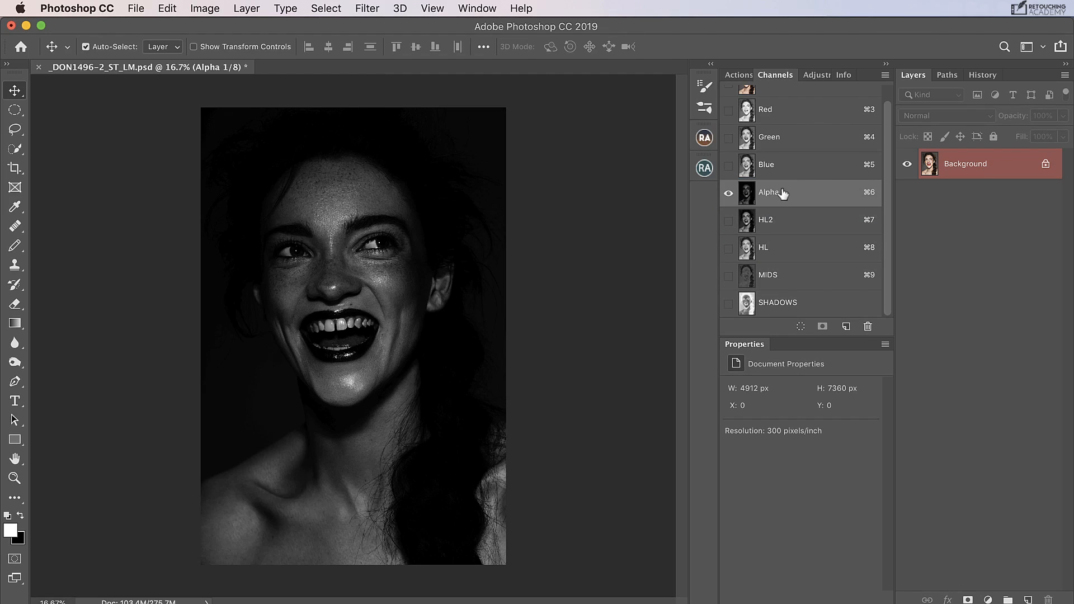
pyautogui.doubleClick(768, 193)
pyautogui.press('BackSpace')
pyautogui.press('Return')
# Intersect the SHADOWS selection with itself, save it as a new alpha channel, display that channel, and deselect
pyautogui.click(796, 307)
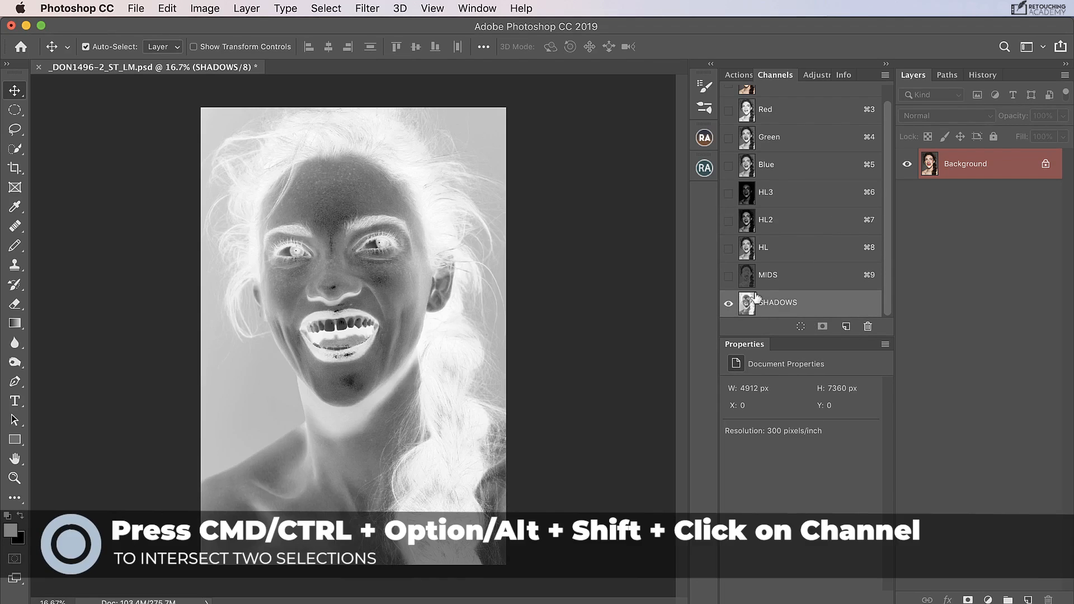
pyautogui.keyDown('alt'); pyautogui.keyDown('shift'); pyautogui.keyDown('super'); pyautogui.click(747, 307); pyautogui.keyUp('super'); pyautogui.keyUp('shift'); pyautogui.keyUp('alt')
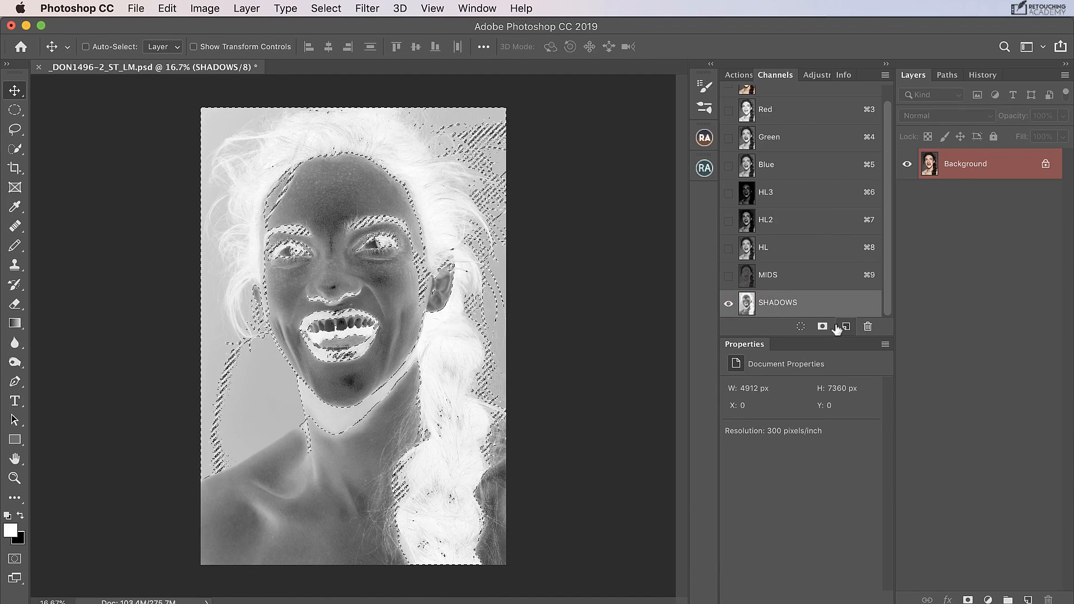
pyautogui.click(823, 327)
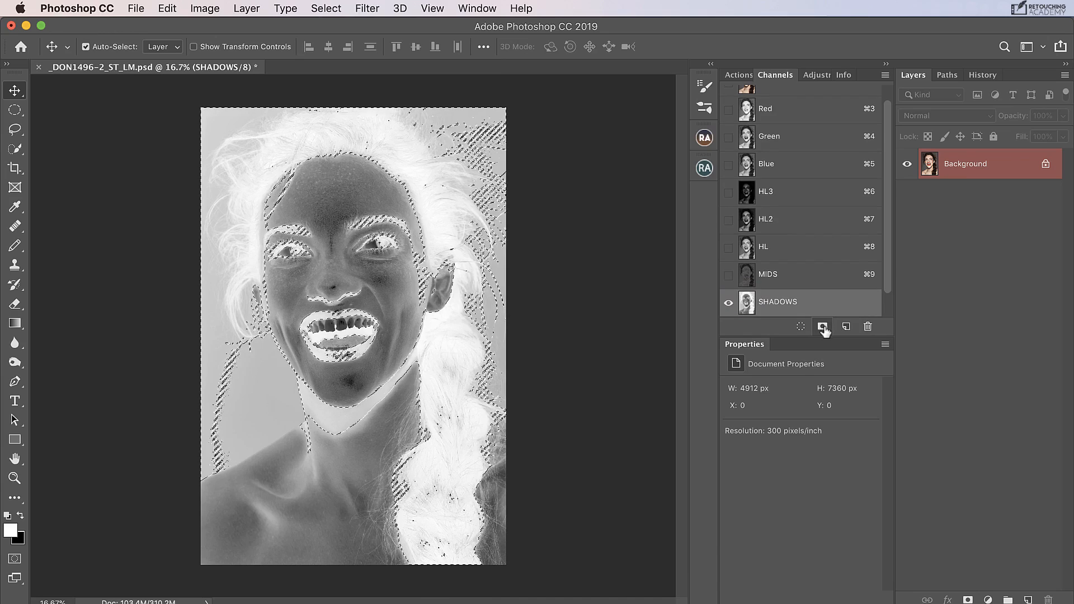
pyautogui.scroll(-1, 885, 254)
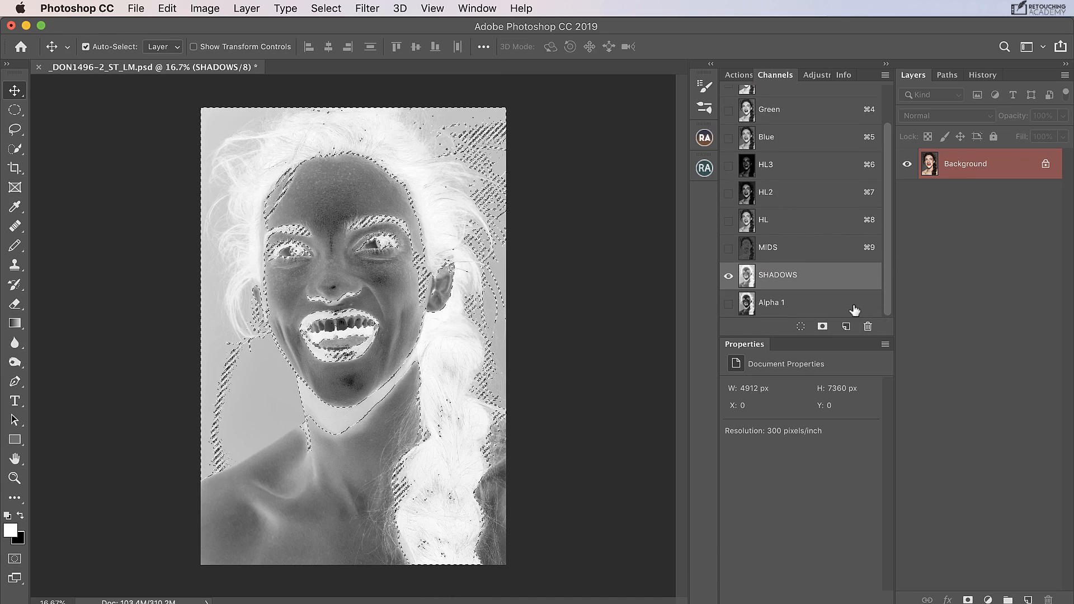
pyautogui.click(855, 310)
pyautogui.press('super+d')
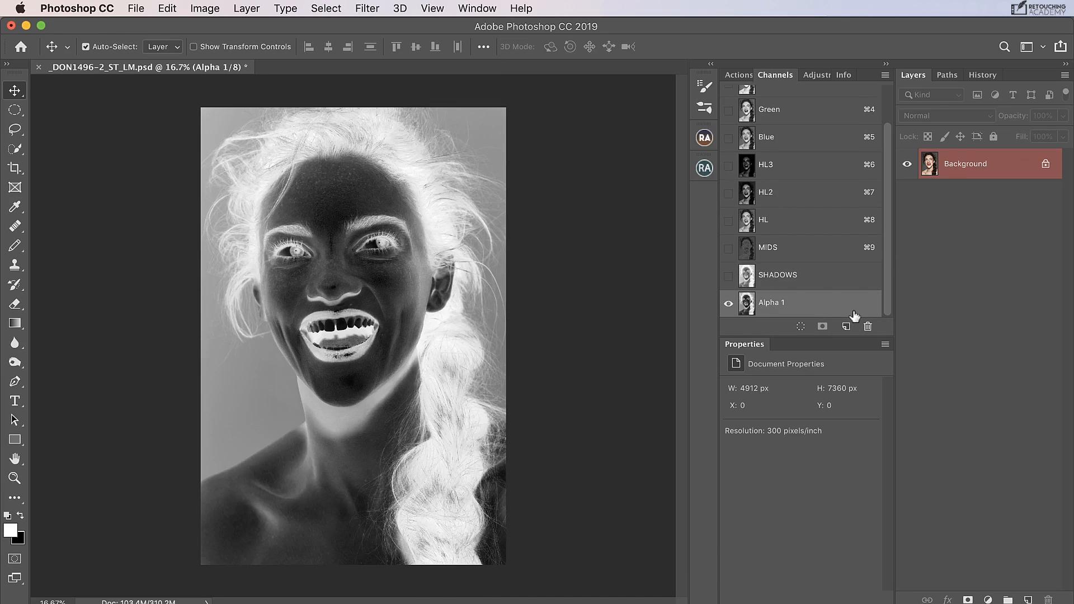
# Rename the new narrower shadows channel SHADOWS 2
pyautogui.doubleClick(771, 299)
pyautogui.press('BackSpace')
pyautogui.write('SHADOWS 2')
pyautogui.press('Return')
# Intersect the SHADOWS 2 selection with itself, save it as another alpha channel, display that channel, and deselect
pyautogui.keyDown('super'); pyautogui.click(747, 305); pyautogui.keyUp('super')
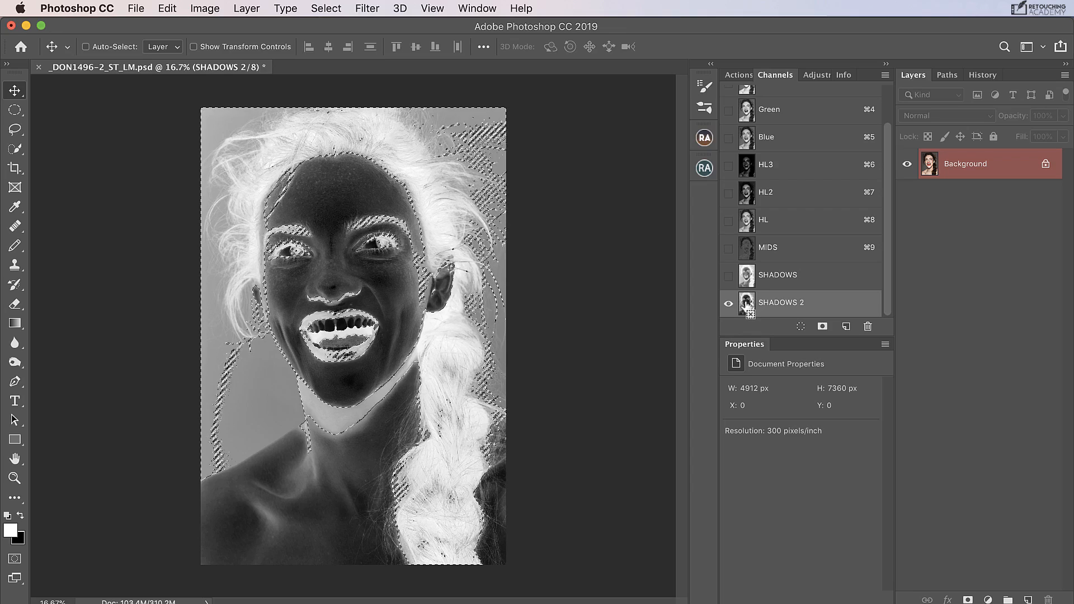
pyautogui.click(823, 326)
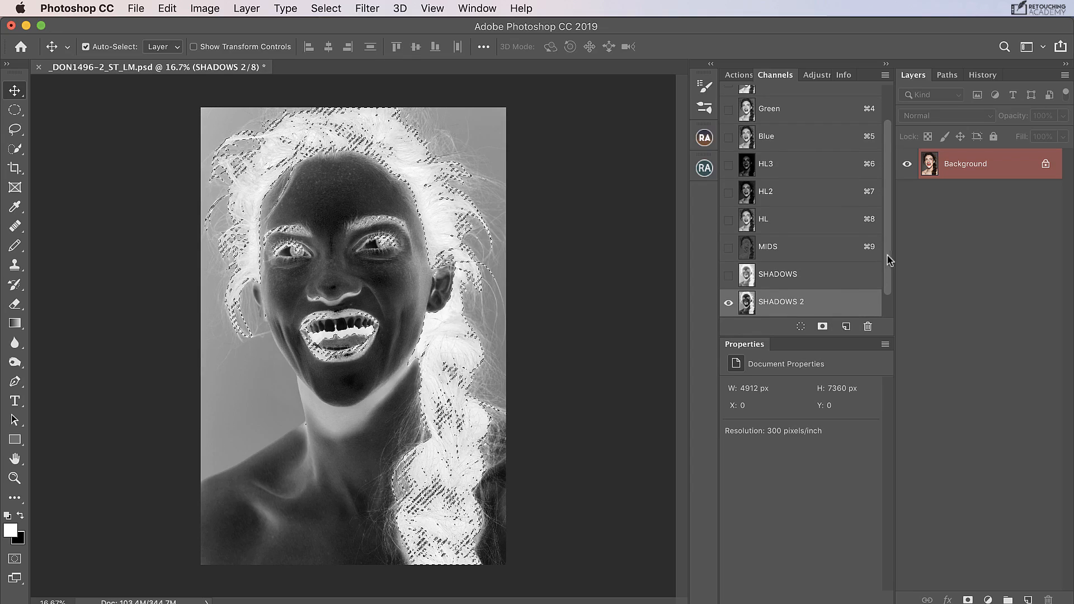
pyautogui.scroll(-1, 812, 313)
pyautogui.click(783, 305)
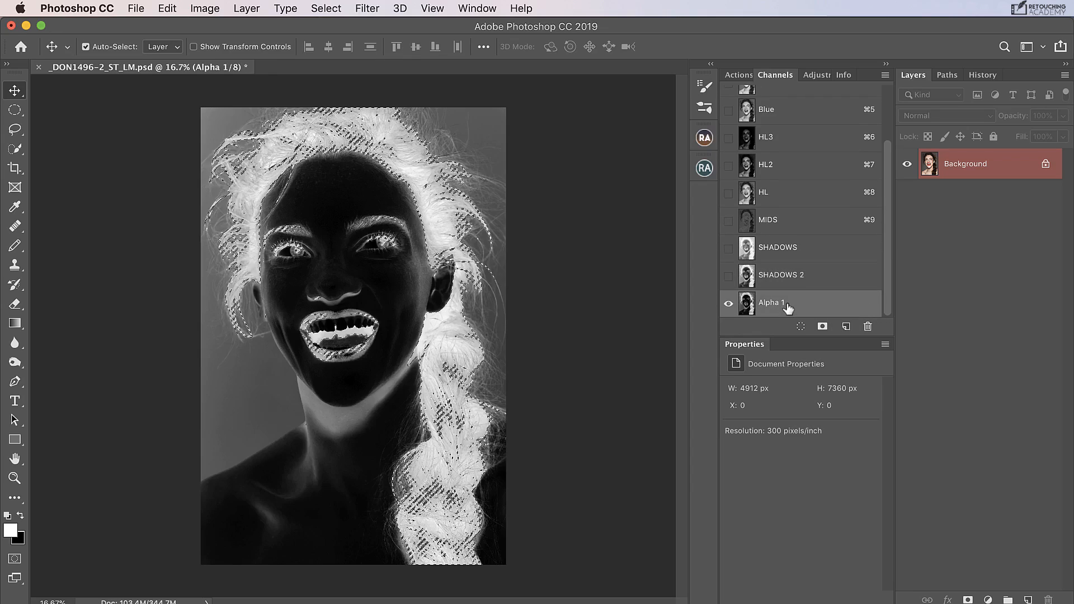
pyautogui.press('super+d')
# Rename the newest alpha channel below SHADOWS 2 as SHADOWS 3
pyautogui.doubleClick(779, 302)
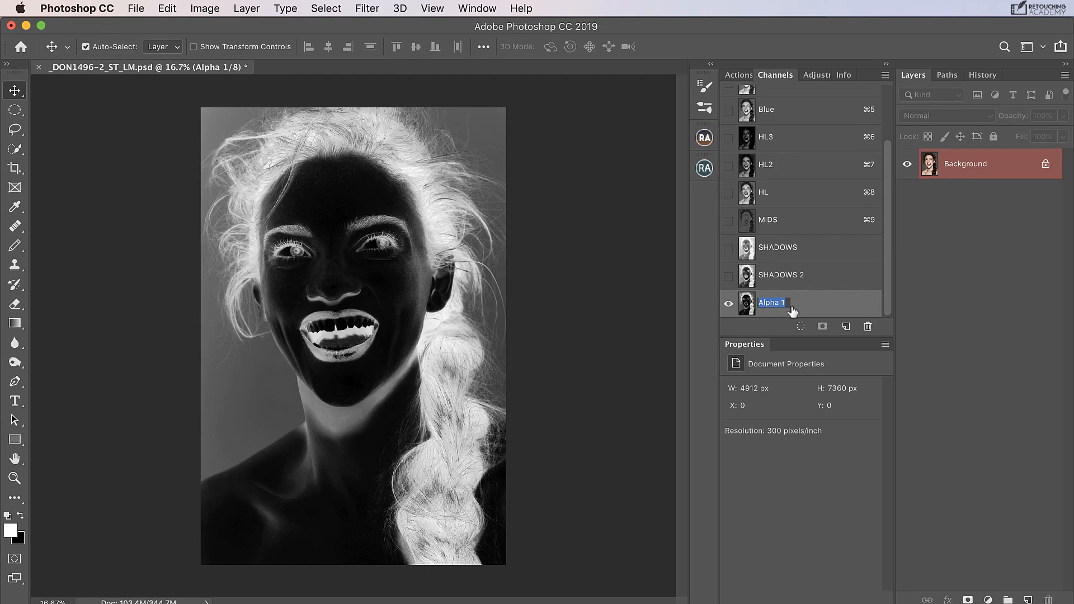
pyautogui.write('SHADOWS 3')
pyautogui.press('Return')
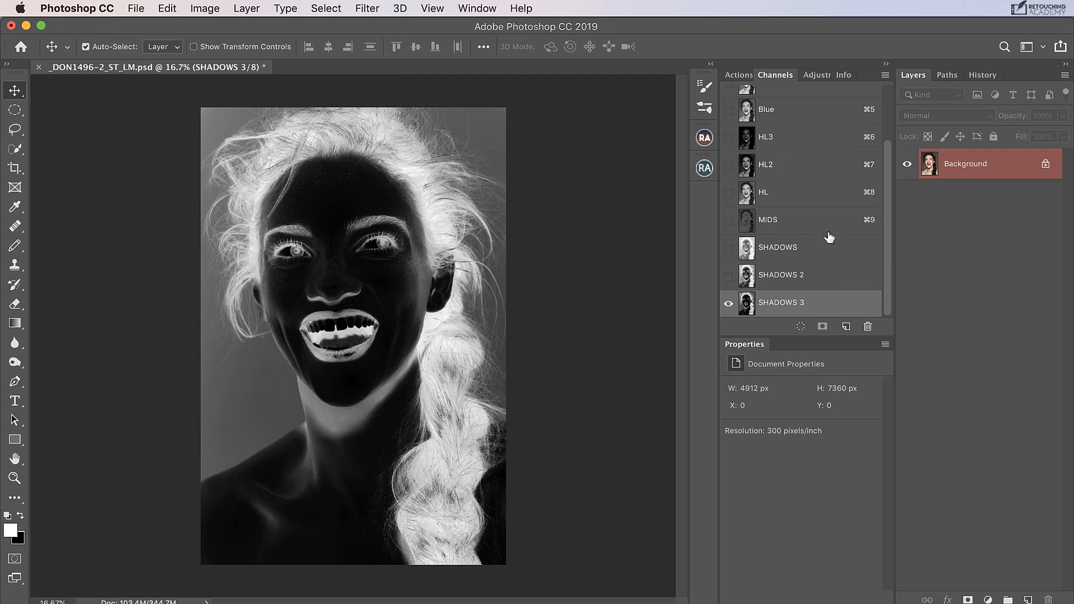
# Review each luminosity mask channel in turn, from HL3 through HL2, HL, MIDS, SHADOWS and SHADOWS 2 to SHADOWS 3
pyautogui.click(798, 142)
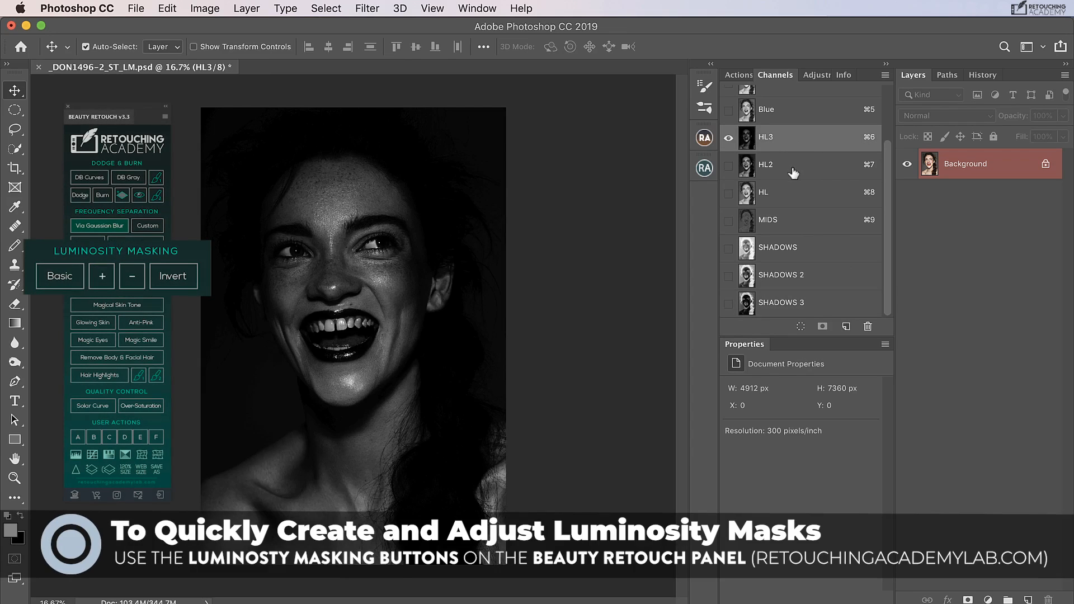
pyautogui.click(797, 169)
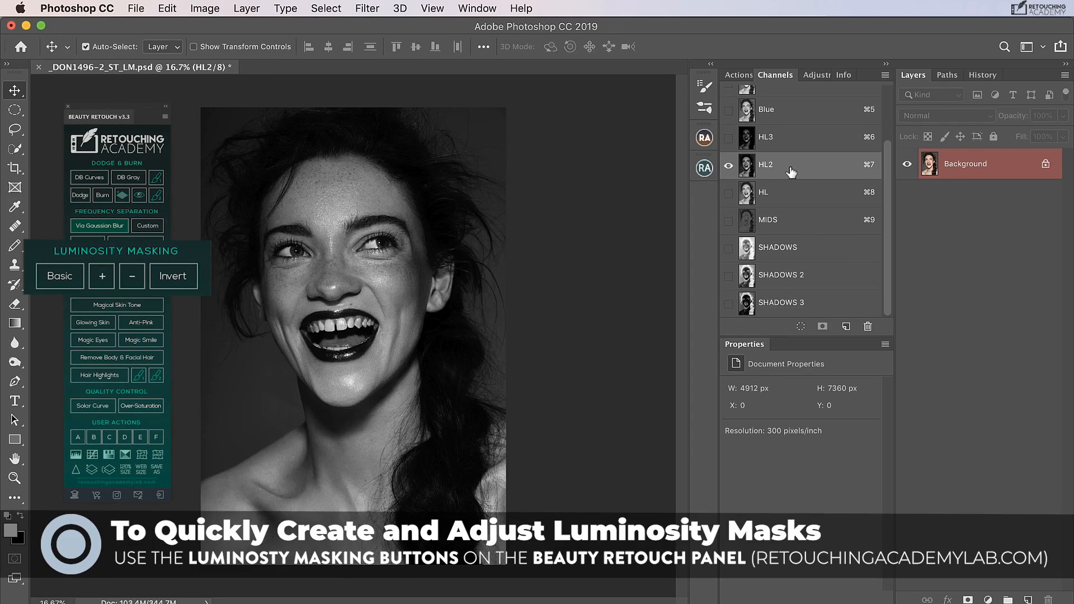
pyautogui.click(790, 200)
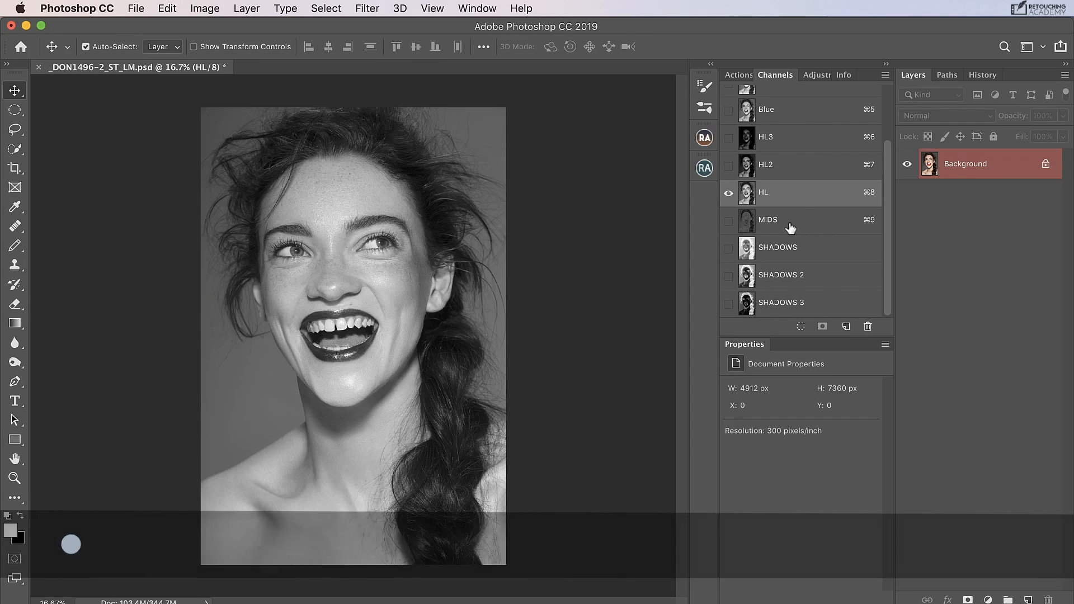
pyautogui.click(791, 229)
pyautogui.click(793, 253)
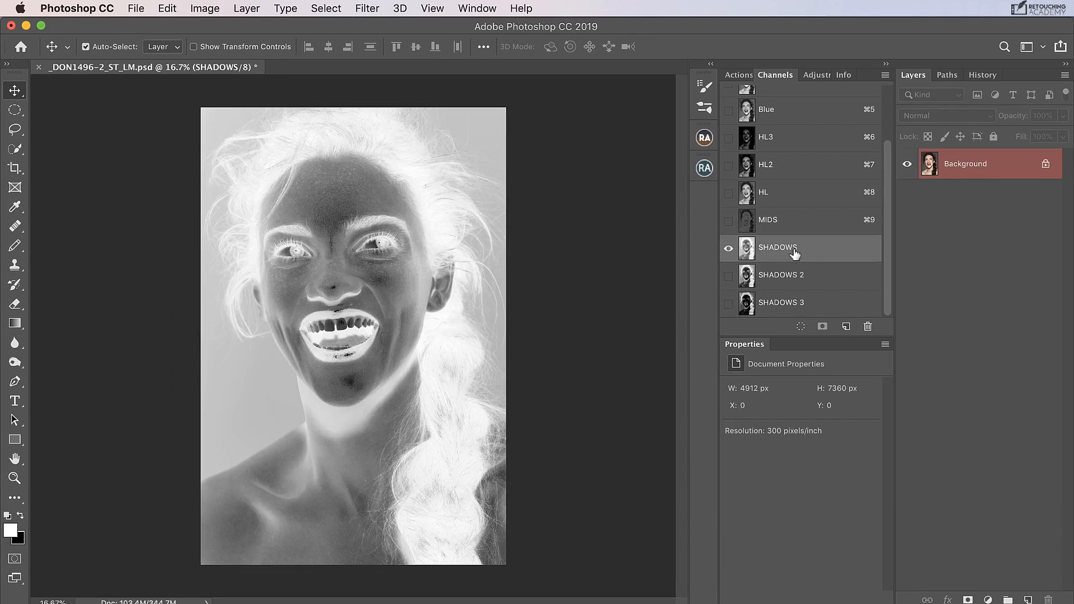
pyautogui.click(788, 281)
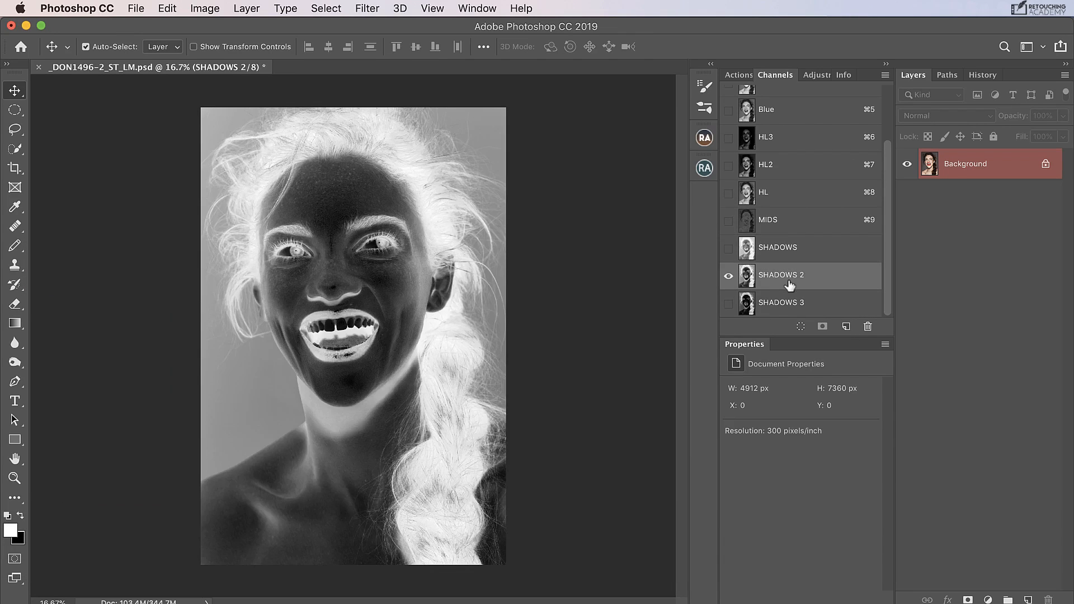
pyautogui.click(783, 308)
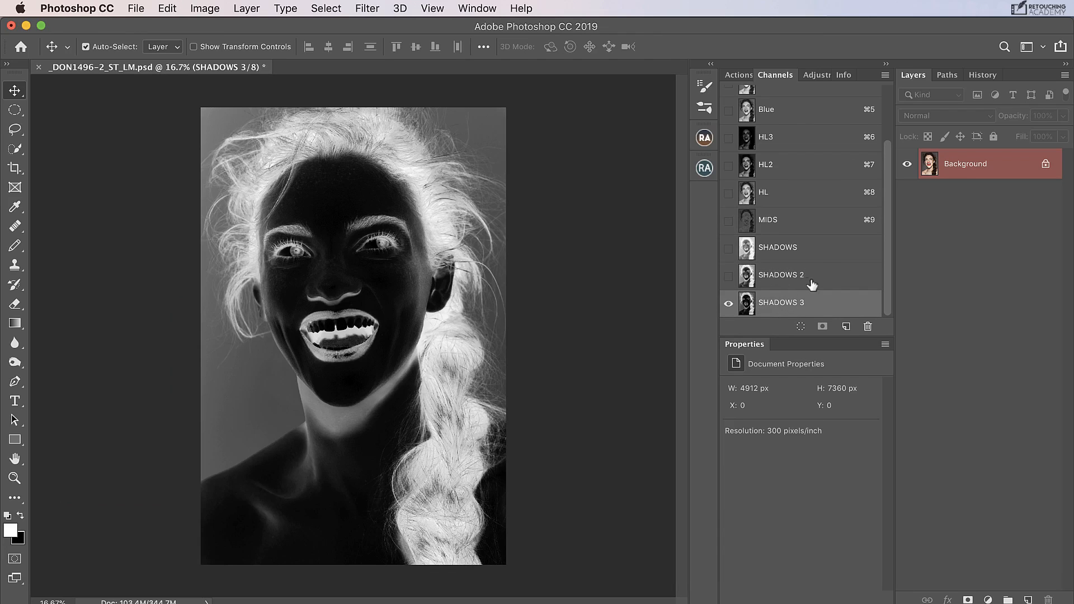
# Load the HL channel as a selection and add a Curves adjustment layer masked by it
pyautogui.click(805, 204)
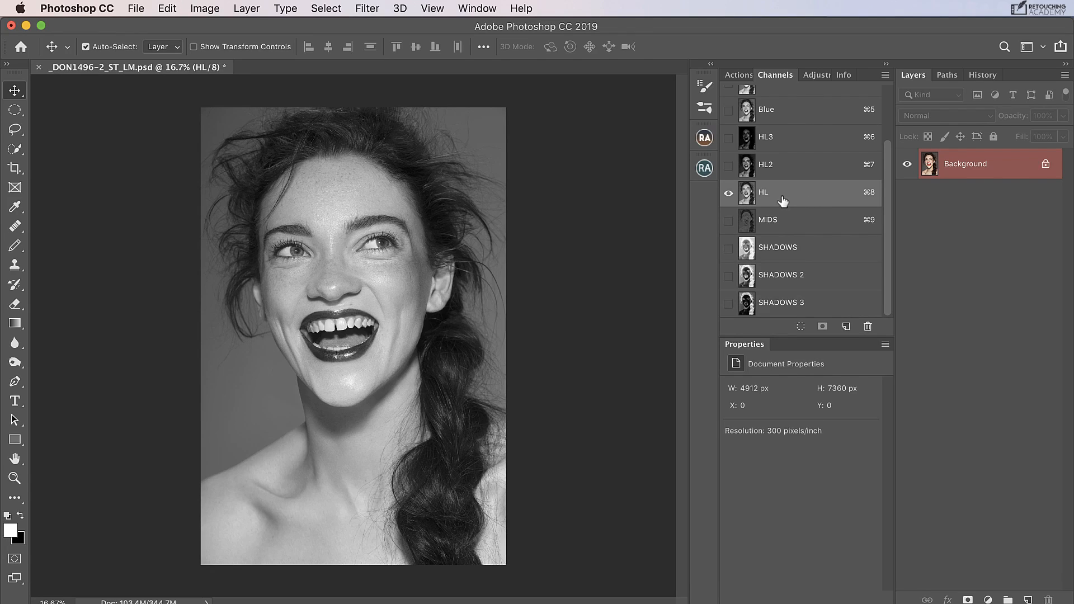
pyautogui.keyDown('super'); pyautogui.click(747, 195); pyautogui.keyUp('super')
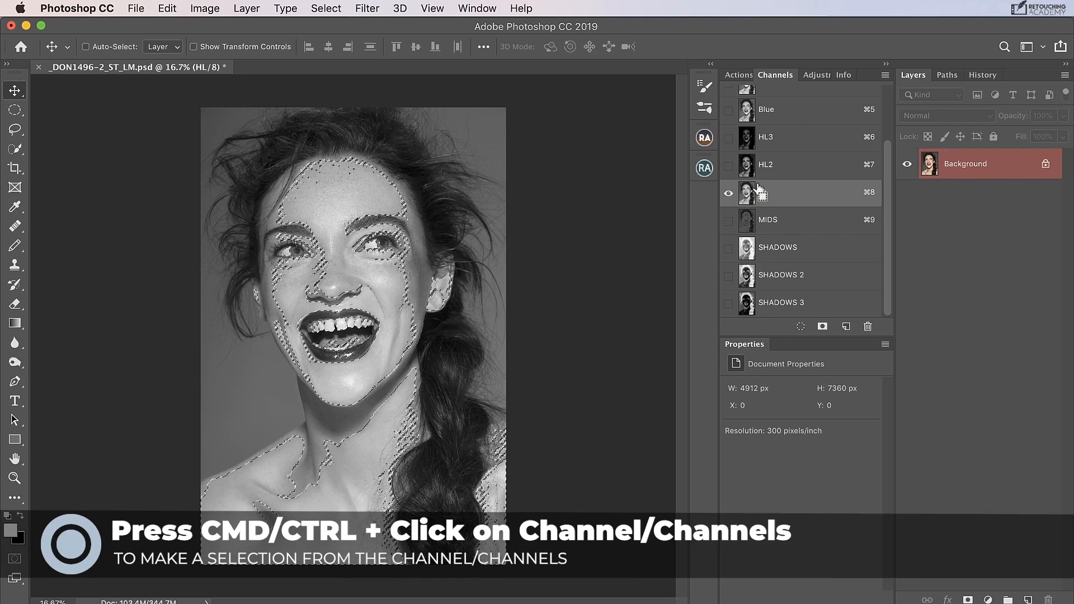
pyautogui.click(812, 75)
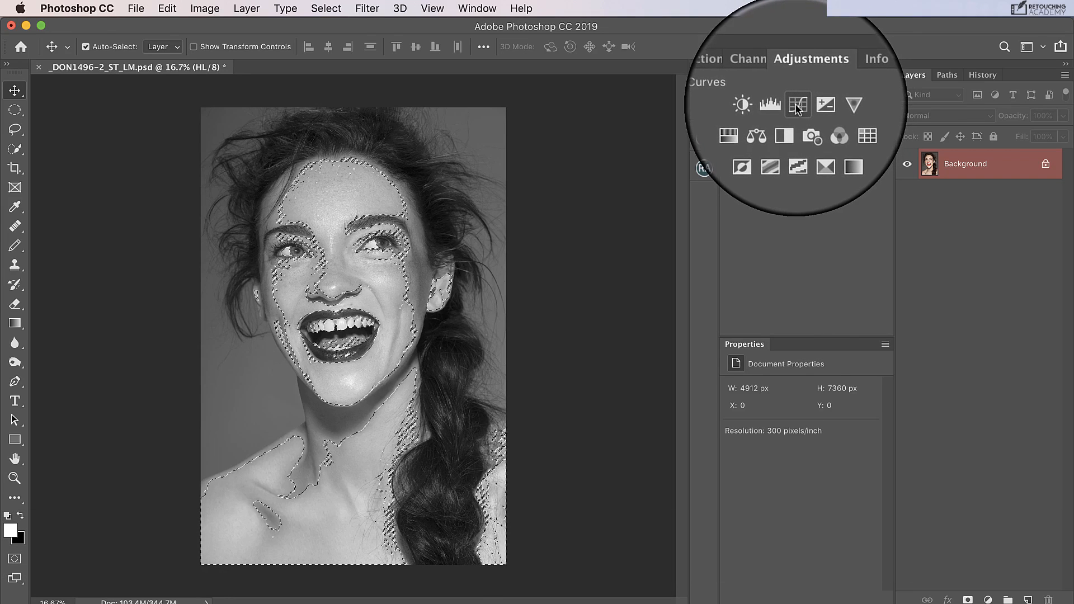
pyautogui.click(797, 105)
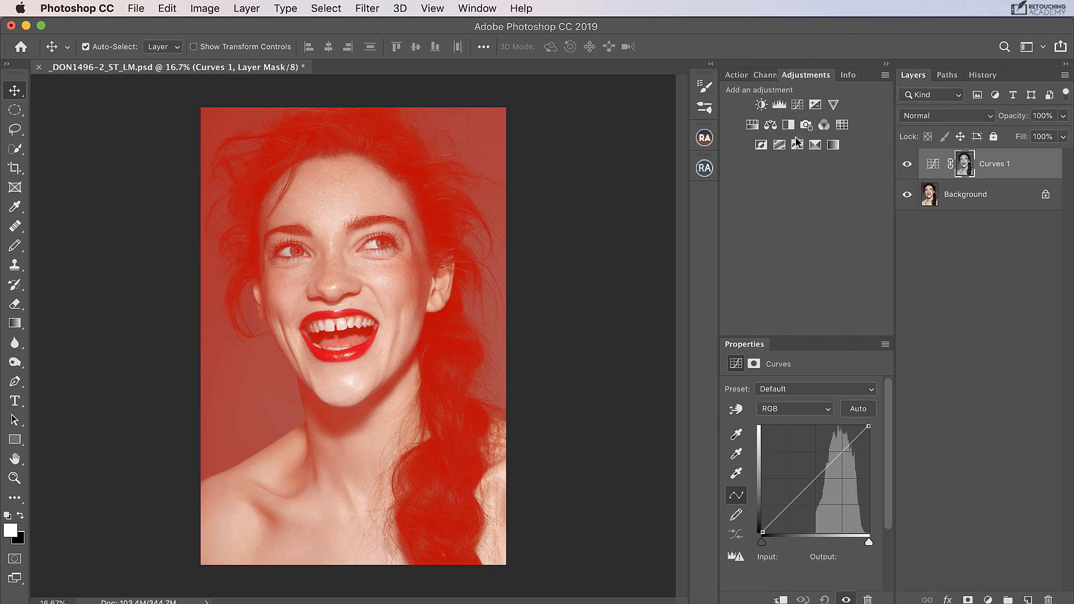
# Display the Curves layer's mask and apply Levels to it with input black point 92 and midtone 0.68
pyautogui.keyDown('alt'); pyautogui.click(966, 169); pyautogui.keyUp('alt')
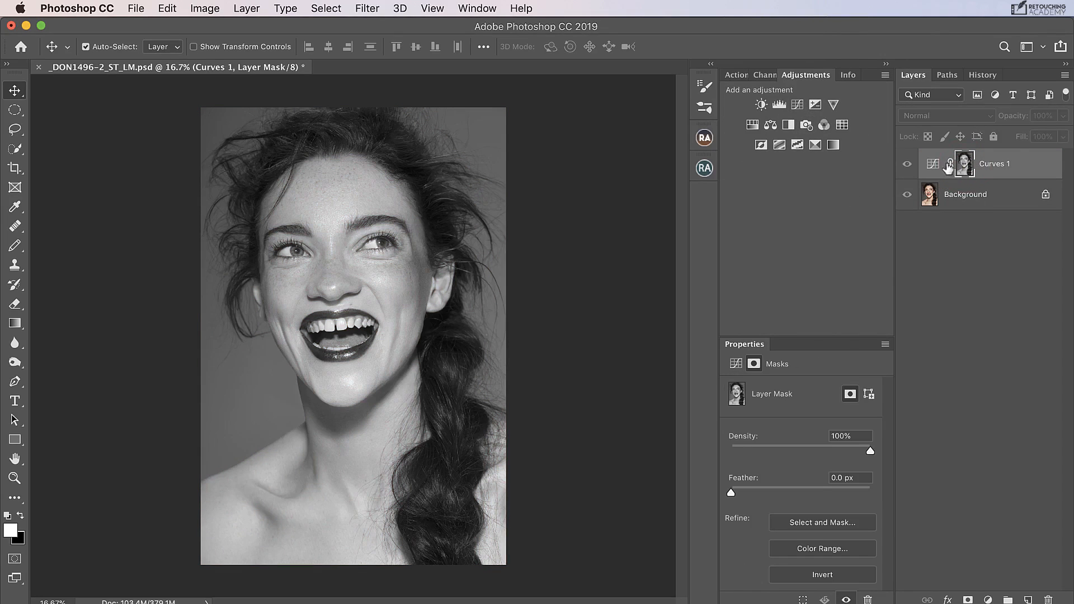
pyautogui.click(205, 8)
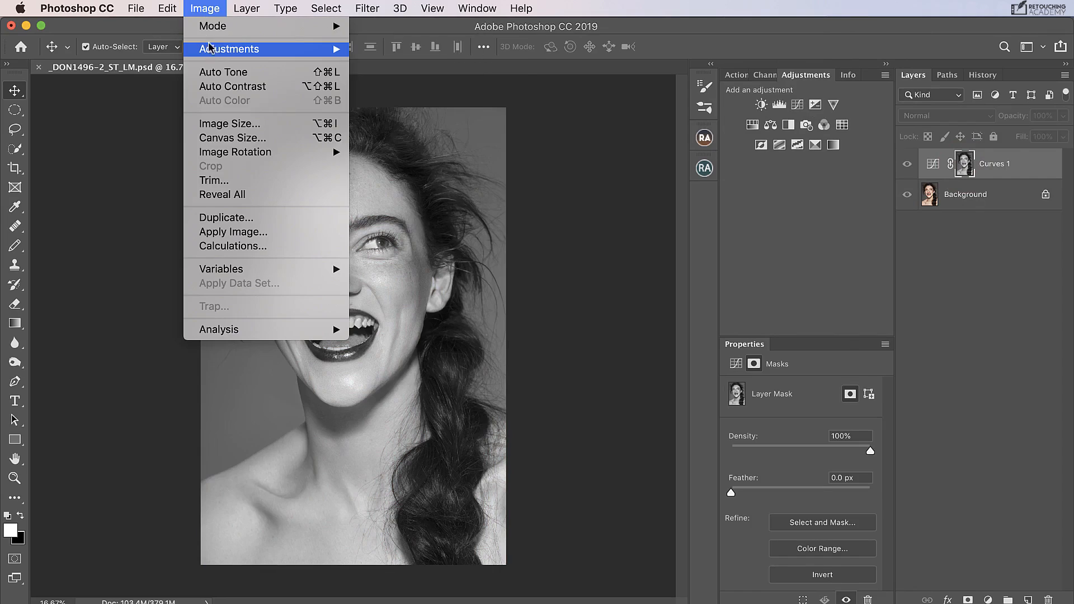
pyautogui.moveTo(221, 51)
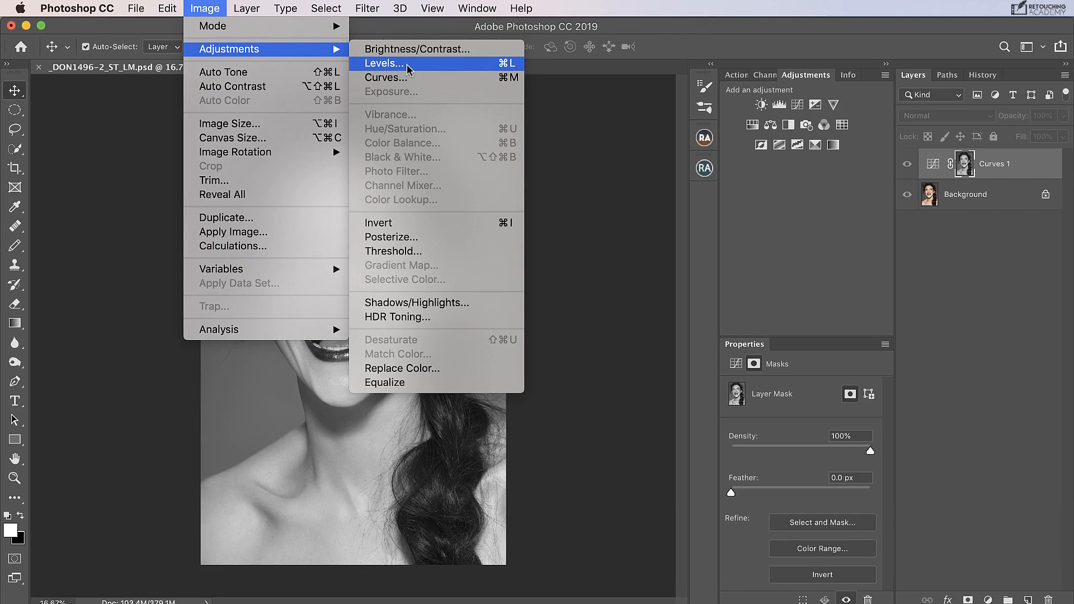
pyautogui.click(407, 68)
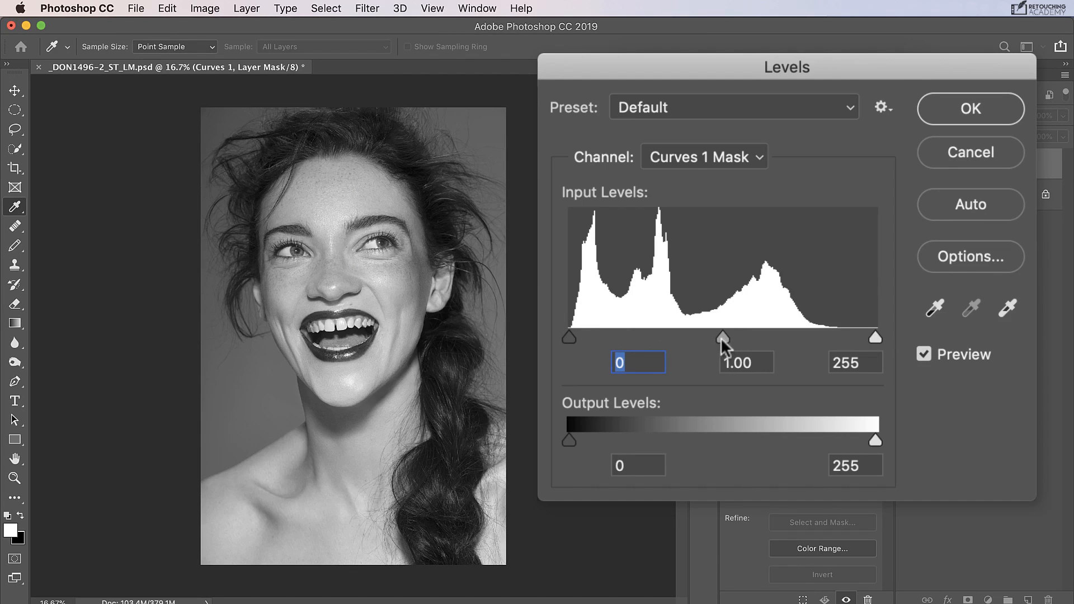
pyautogui.moveTo(566, 337); pyautogui.dragTo(679, 338)
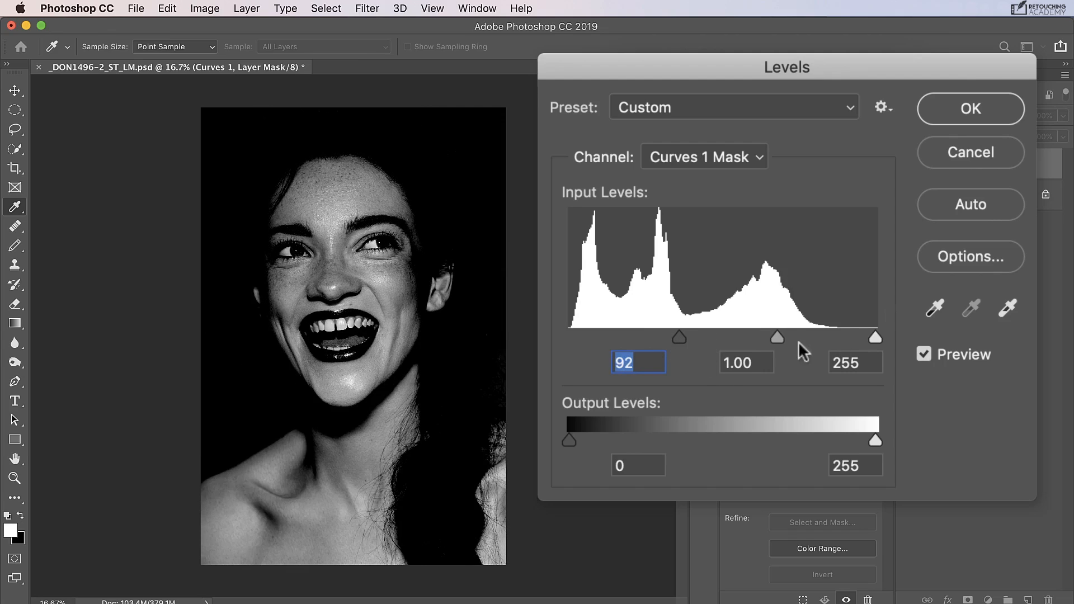
pyautogui.moveTo(775, 338); pyautogui.dragTo(801, 341)
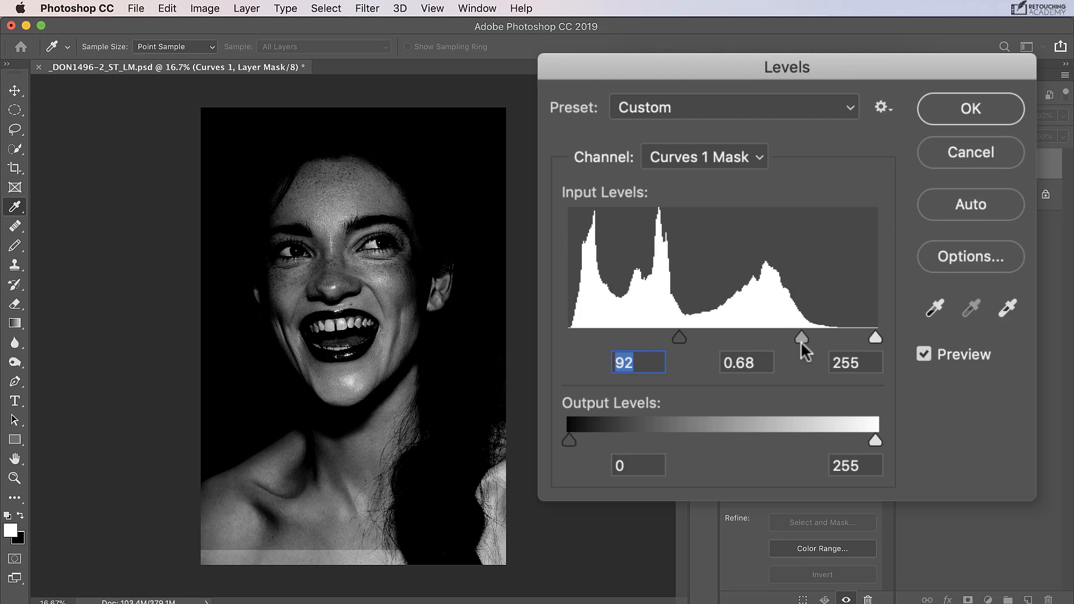
pyautogui.press('Tab')
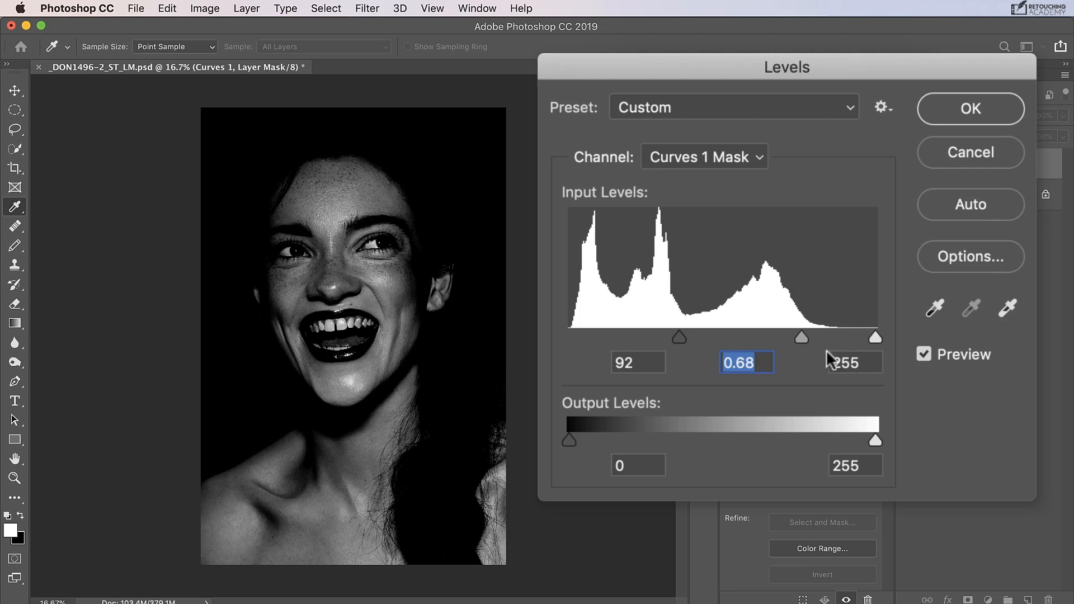
pyautogui.click(972, 109)
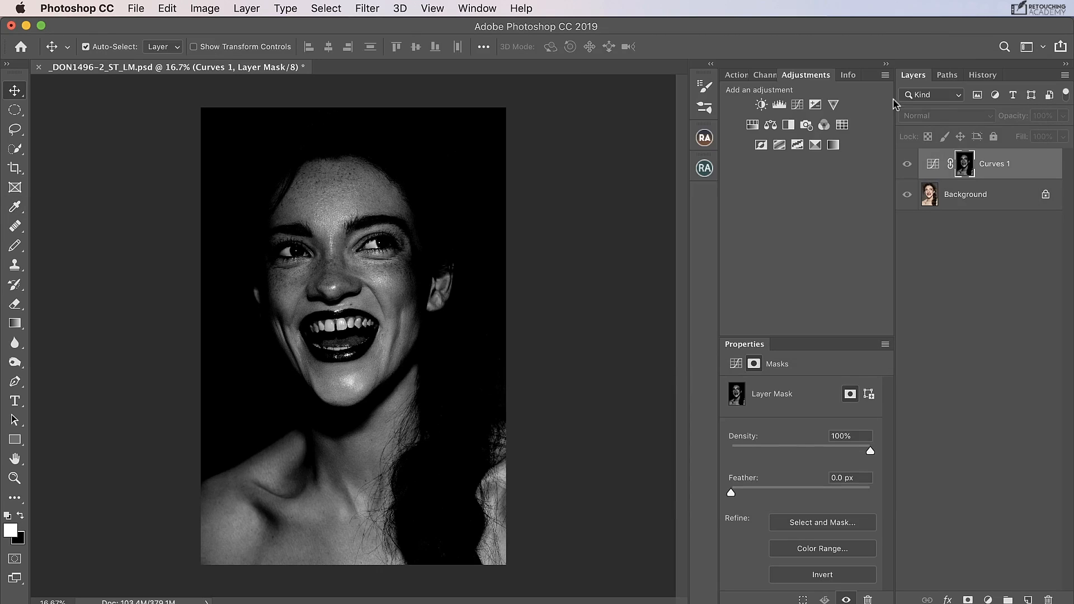
# Darken the masked highlights by lowering the curve's white point to output 223, and compare with the adjustment hidden and shown
pyautogui.click(939, 167)
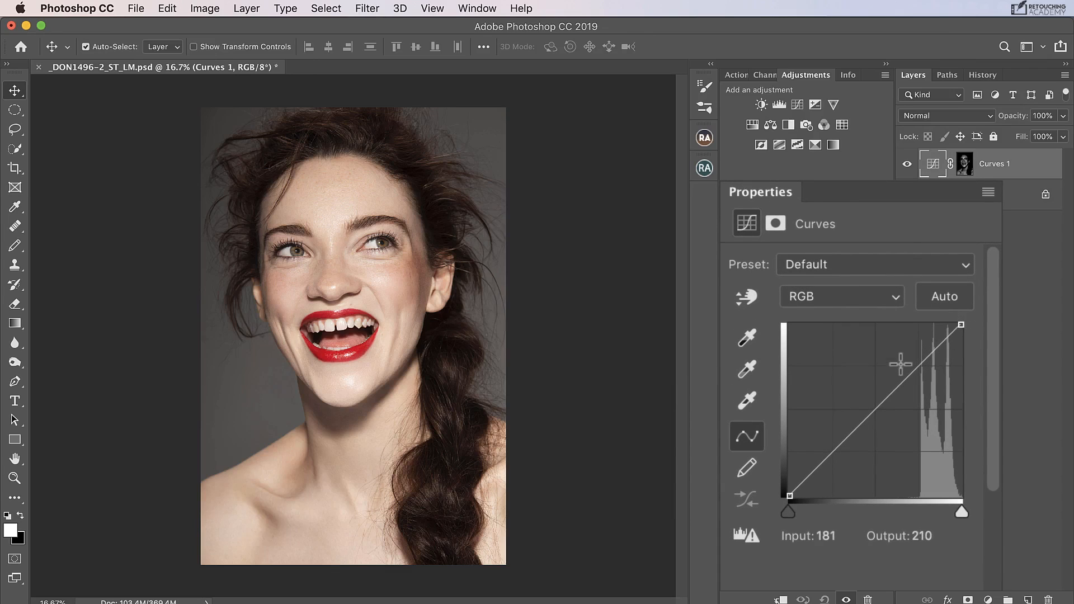
pyautogui.moveTo(962, 324); pyautogui.dragTo(976, 348)
pyautogui.click(907, 164)
pyautogui.click(908, 164)
pyautogui.click(908, 164)
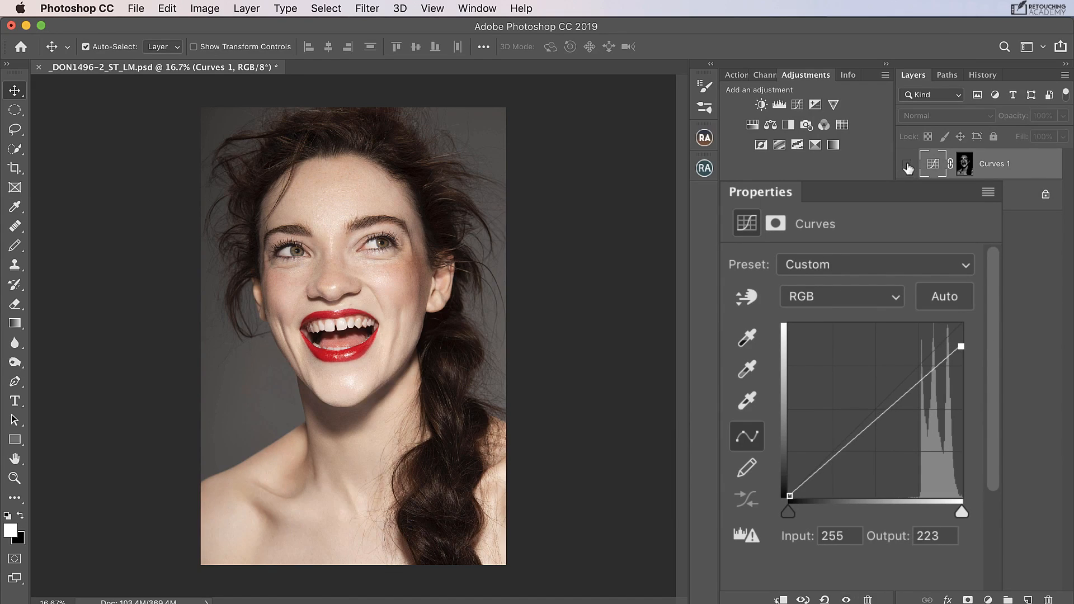
pyautogui.click(908, 166)
pyautogui.click(908, 166)
pyautogui.click(906, 166)
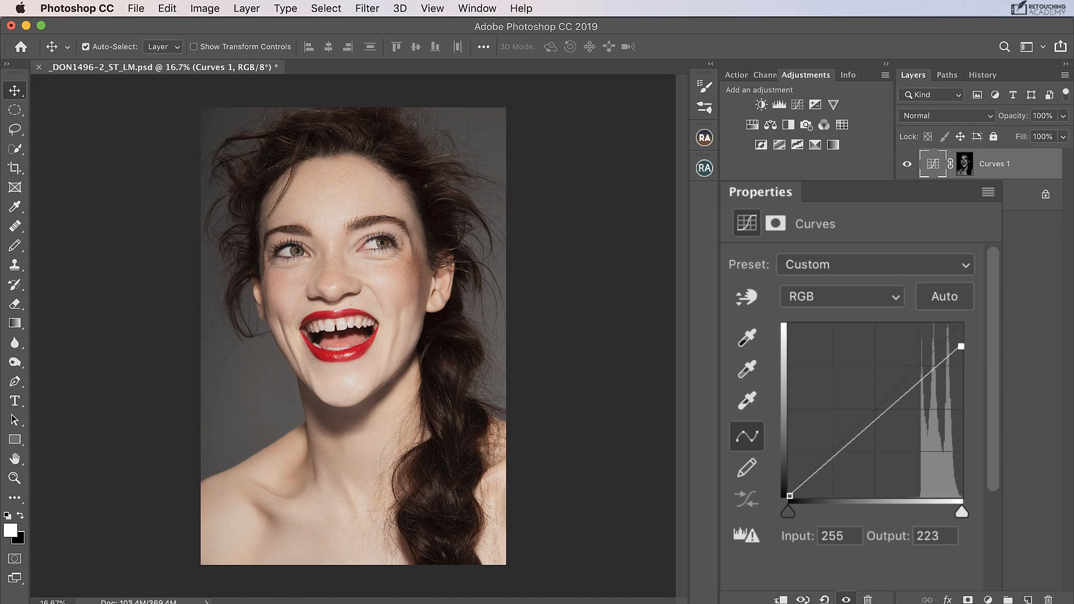
# Reset the curve's white point to output 255, raise a midtone point to input 110, output 154, and compare before and after
pyautogui.moveTo(961, 346); pyautogui.dragTo(961, 325)
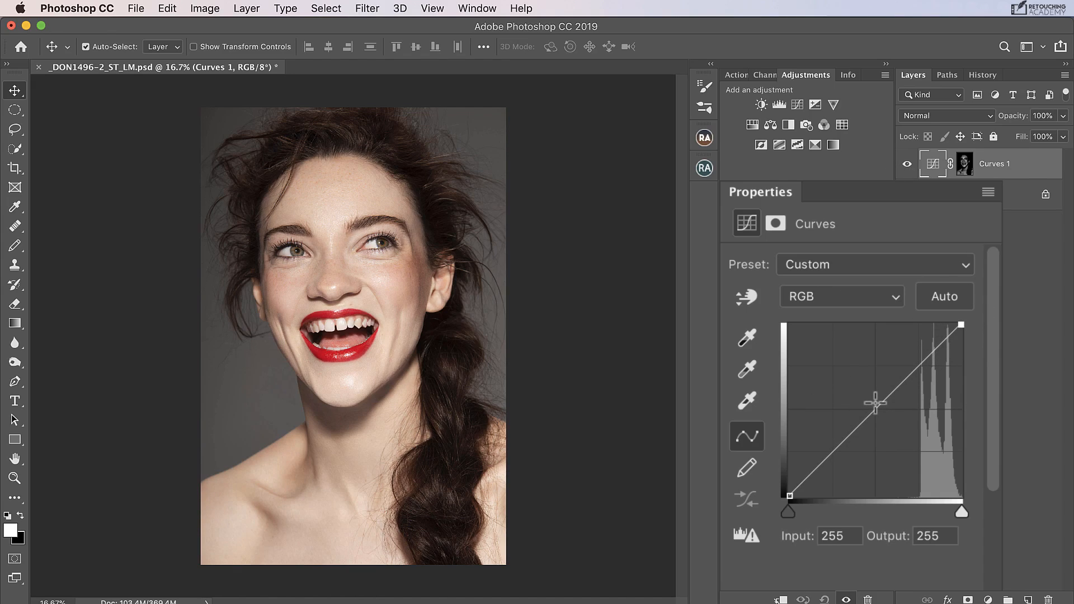
pyautogui.moveTo(874, 405); pyautogui.dragTo(864, 391)
pyautogui.click(907, 165)
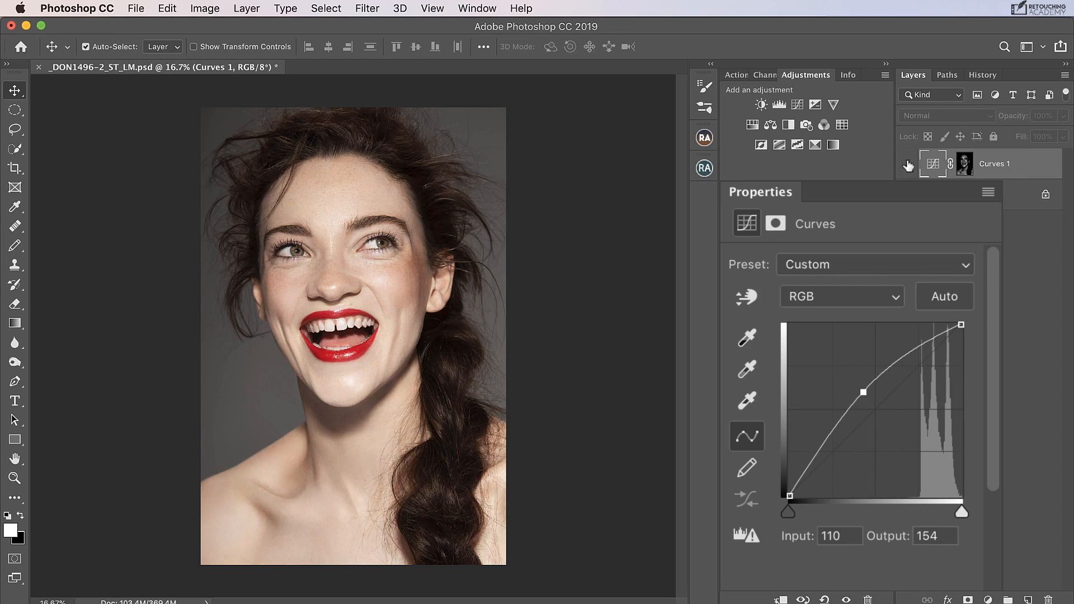
pyautogui.click(907, 164)
pyautogui.click(907, 164)
pyautogui.click(908, 164)
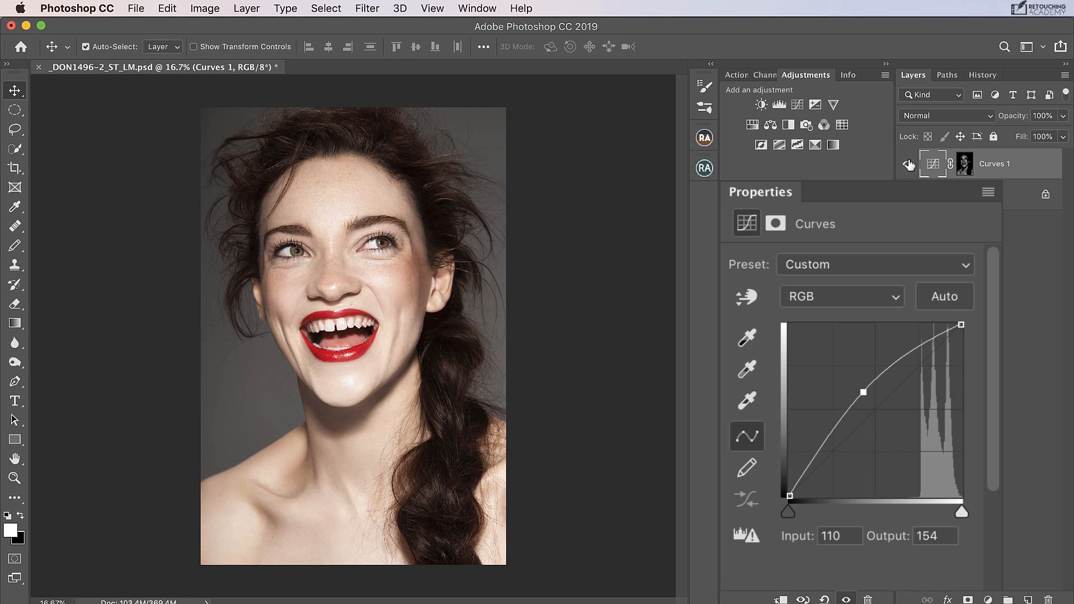
# Delete the Curves adjustment layer and return to the channel list
pyautogui.moveTo(1009, 174); pyautogui.dragTo(1048, 599)
pyautogui.click(763, 76)
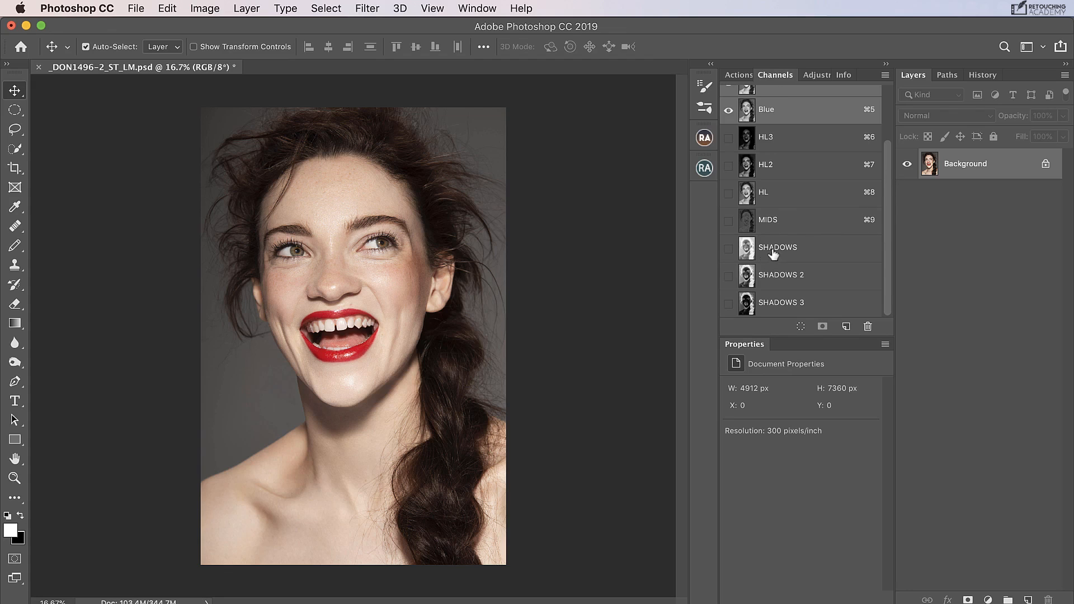
# Load the SHADOWS 3 channel as a selection and add a Curves adjustment layer masked by it
pyautogui.keyDown('super'); pyautogui.click(748, 305); pyautogui.keyUp('super')
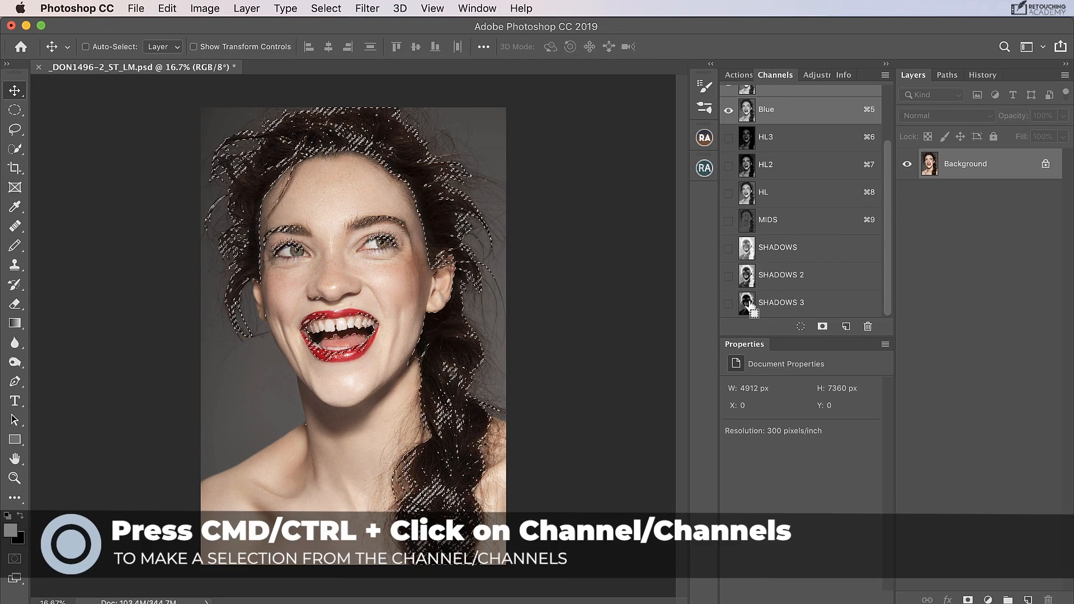
pyautogui.click(816, 75)
pyautogui.click(798, 104)
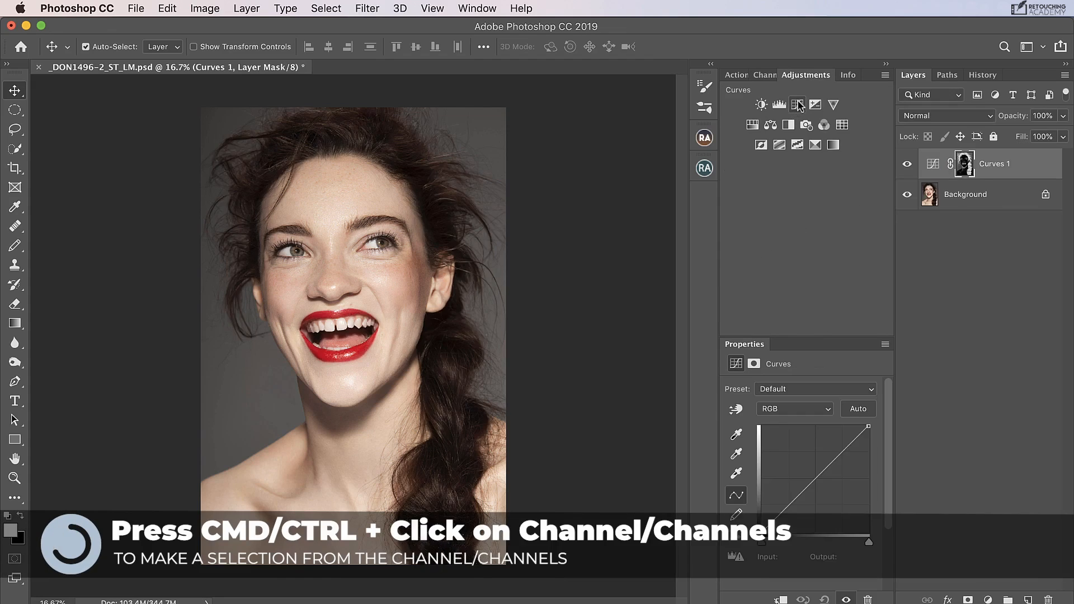
# Tint the masked shadows blue by raising the black point of the Blue curve to input 0, output 23
pyautogui.click(795, 409)
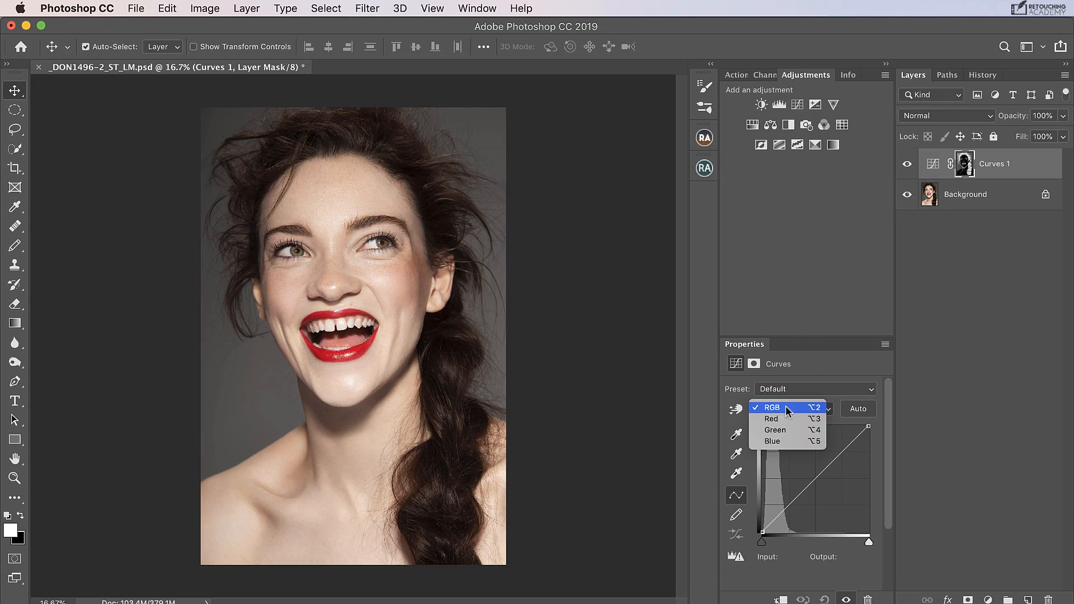
pyautogui.click(782, 446)
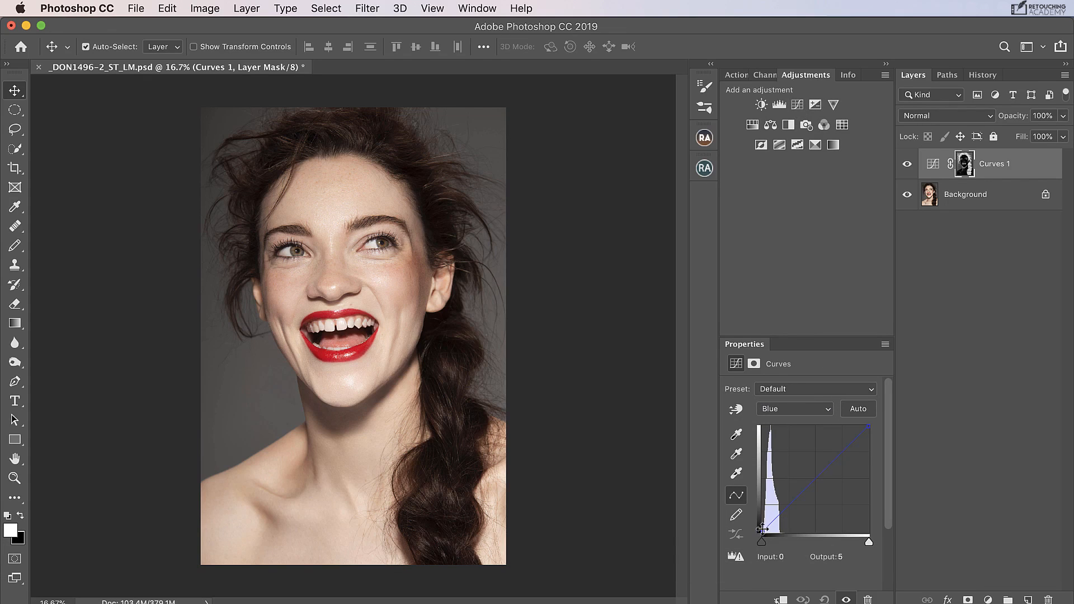
pyautogui.moveTo(762, 529); pyautogui.dragTo(759, 525)
pyautogui.moveTo(757, 523); pyautogui.dragTo(756, 519)
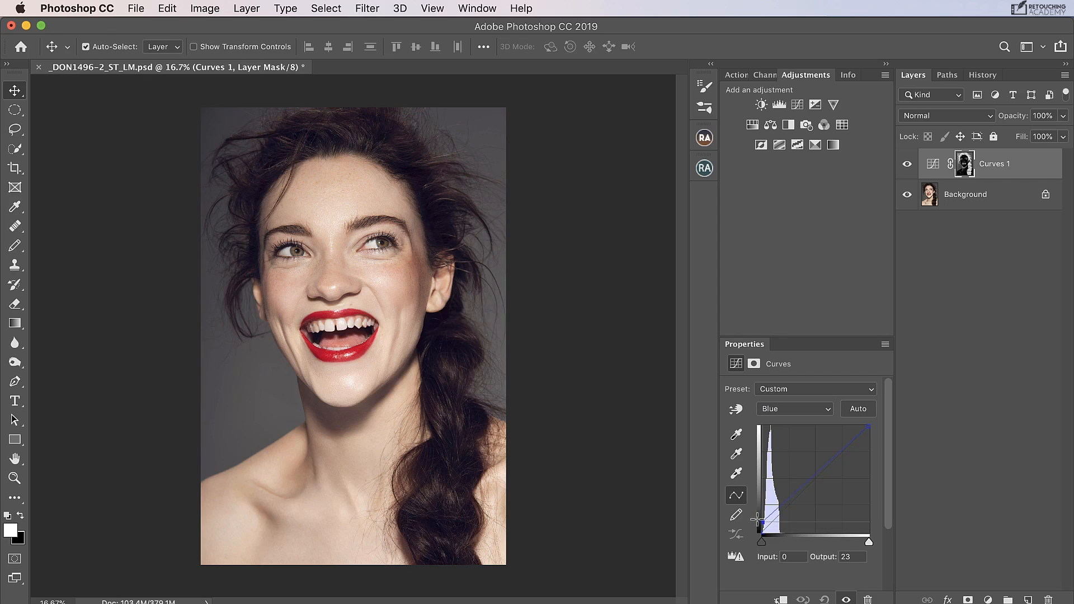
# Add a second Curves layer masked by the MIDS channel selection and darken it with an RGB curve point at input 140, output 108
pyautogui.click(763, 75)
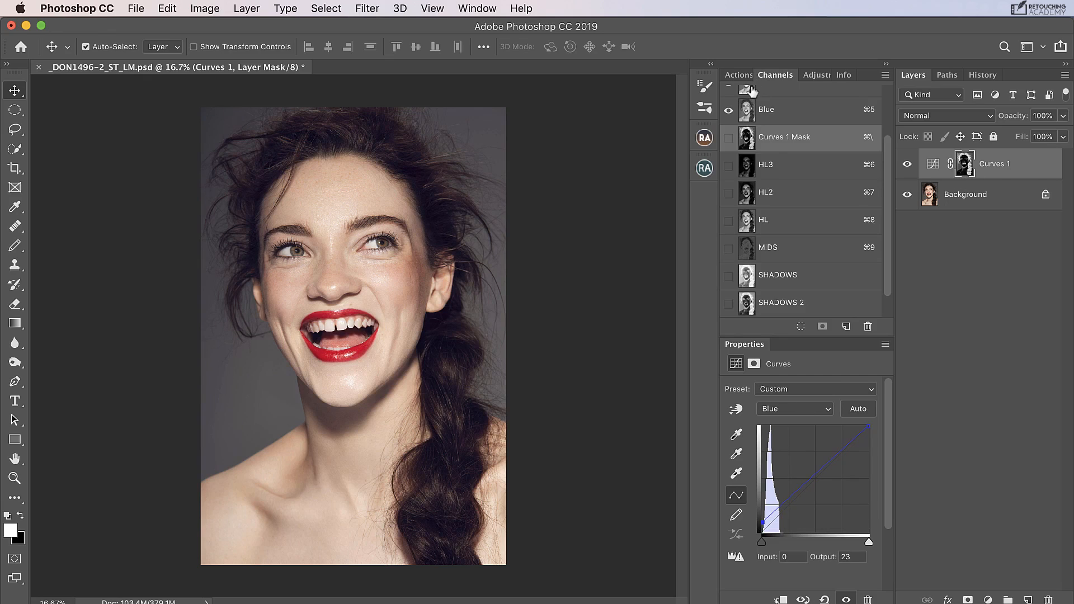
pyautogui.keyDown('super'); pyautogui.click(748, 251); pyautogui.keyUp('super')
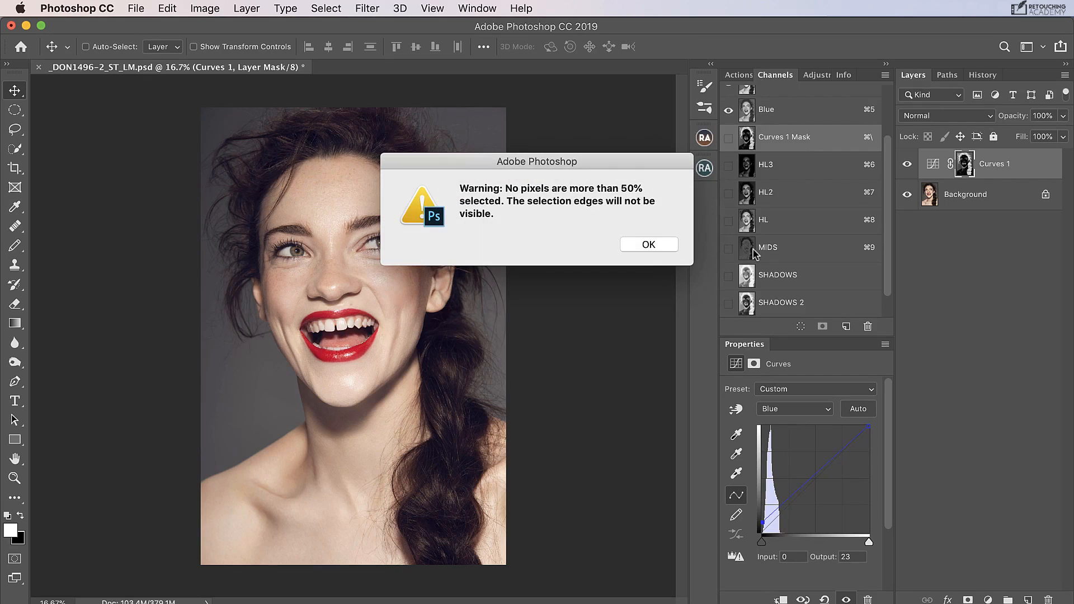
pyautogui.click(647, 245)
pyautogui.click(815, 75)
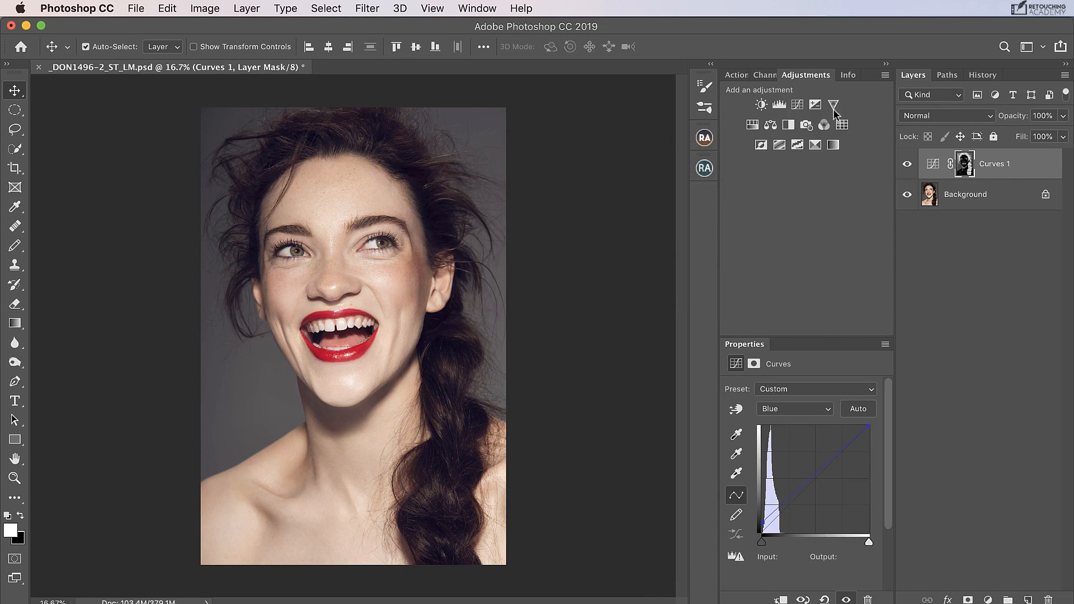
pyautogui.click(796, 106)
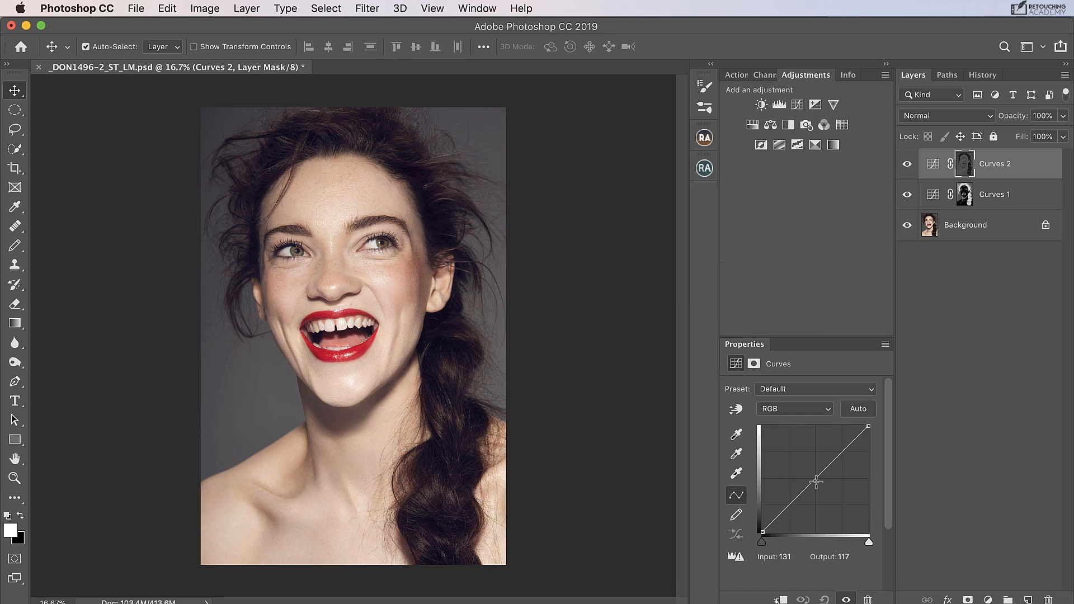
pyautogui.moveTo(815, 481); pyautogui.dragTo(821, 488)
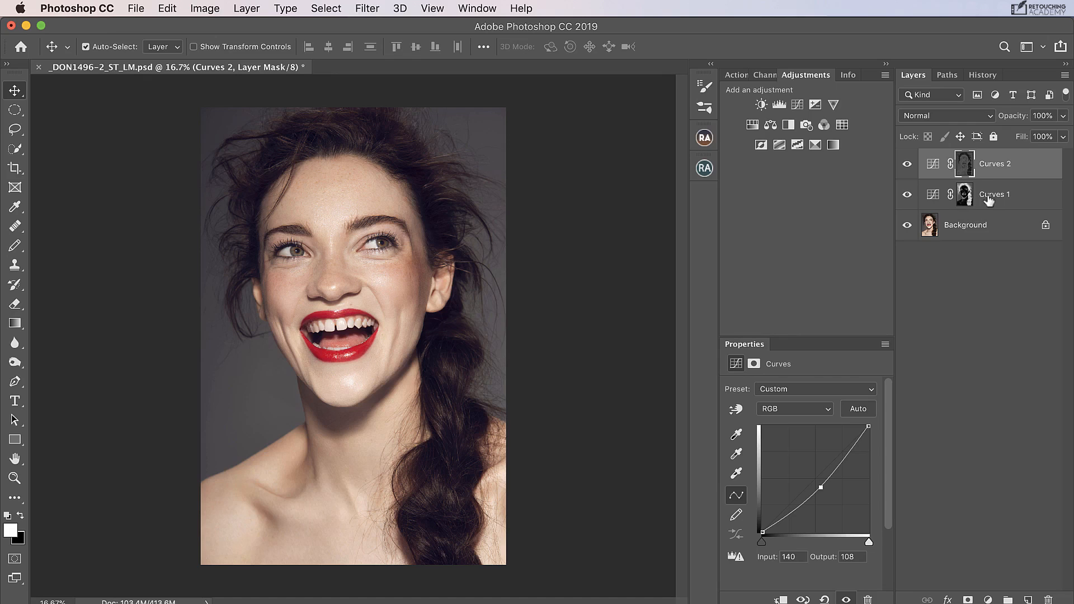
pyautogui.click(765, 75)
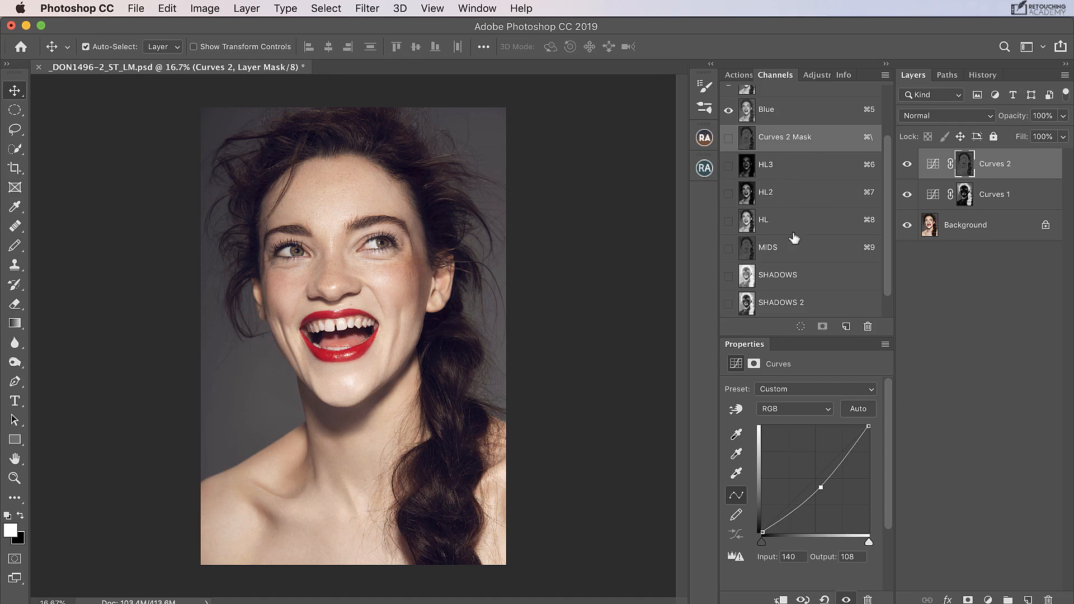